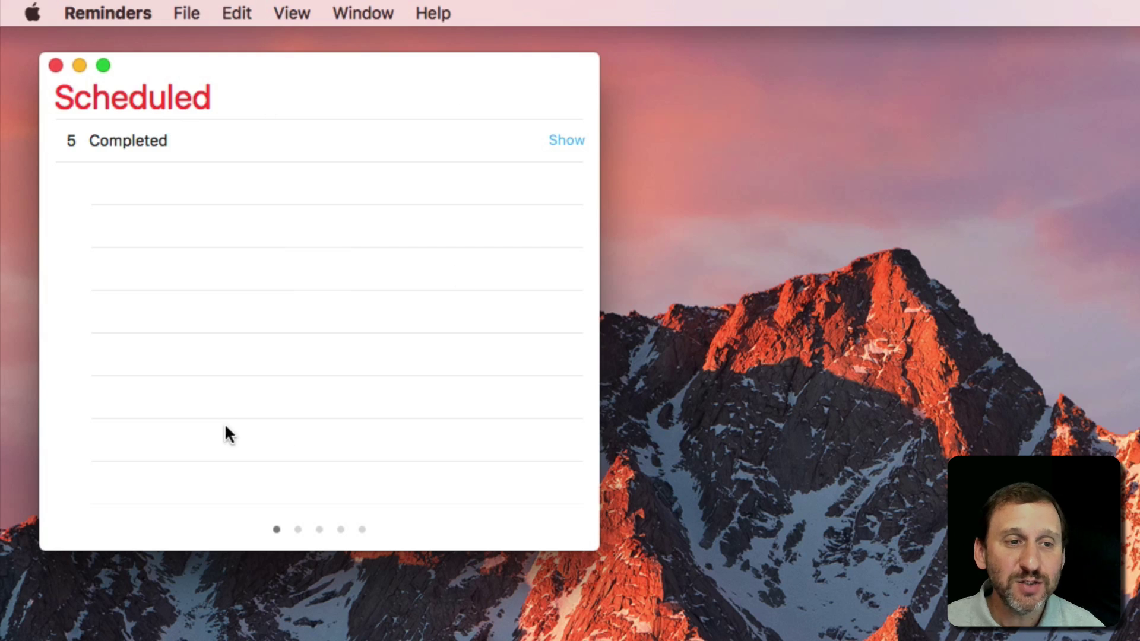
# Page through the Reminders, Shopping List and Ideas lists to the empty Gifts list
pyautogui.click(297, 528)
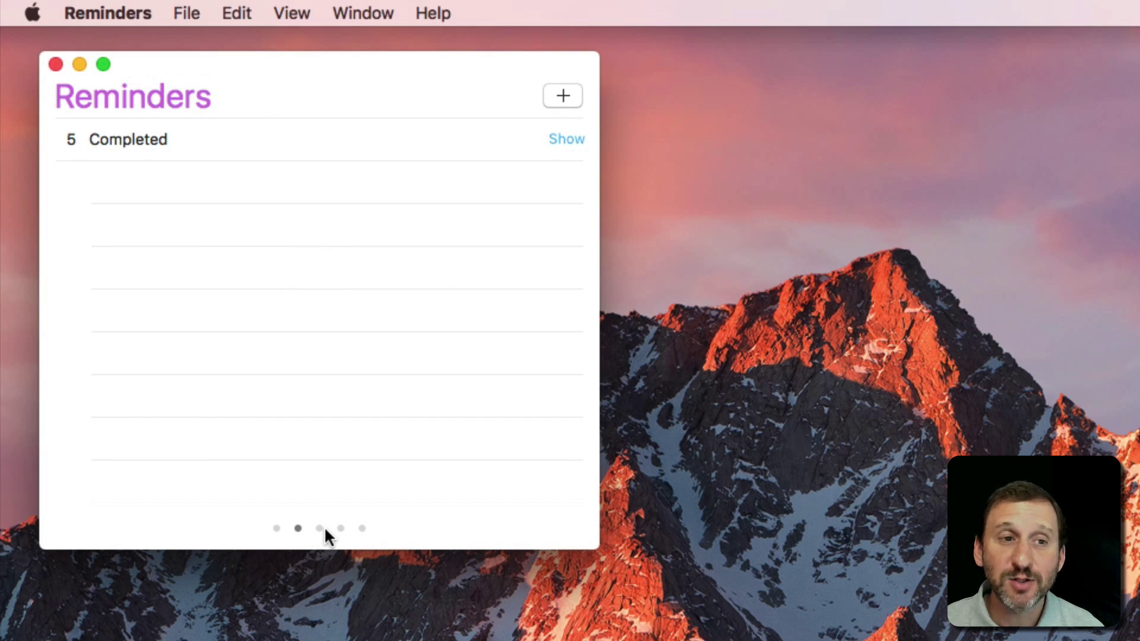
pyautogui.click(319, 528)
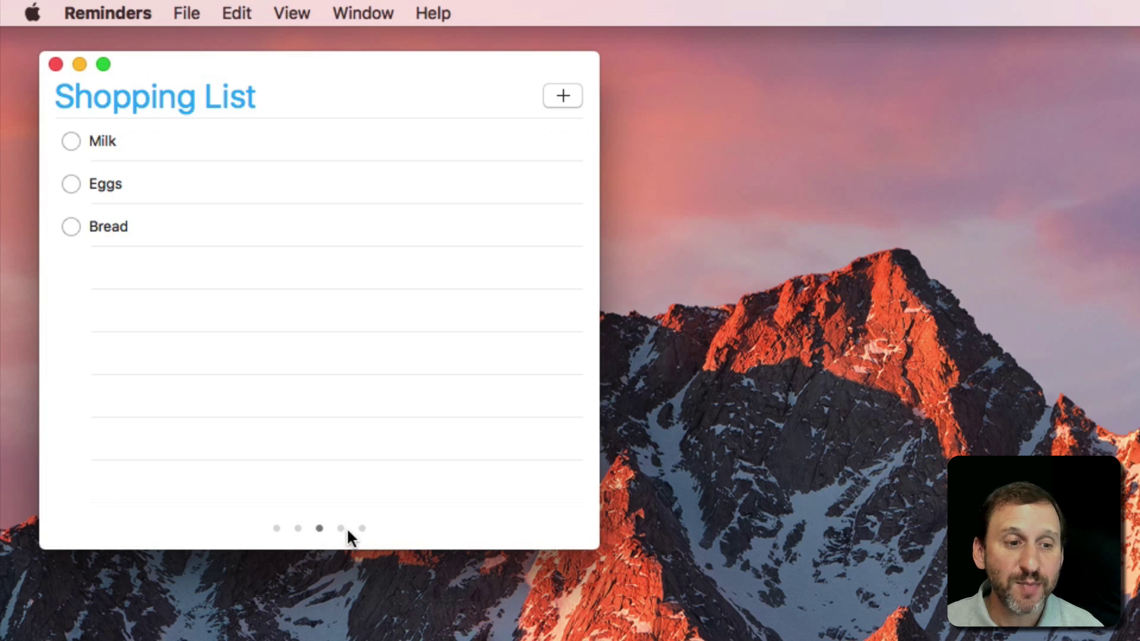
pyautogui.click(341, 530)
pyautogui.click(362, 528)
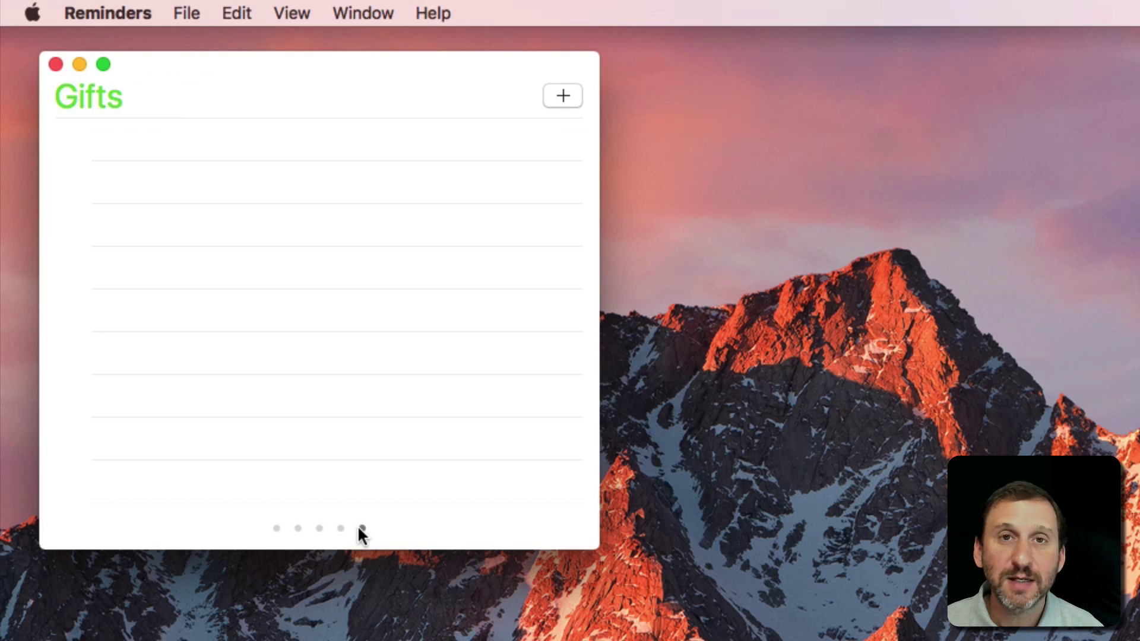
# Show the sidebar and browse the Reminders, Shopping List and Scheduled lists, ending on Reminders
pyautogui.click(285, 9)
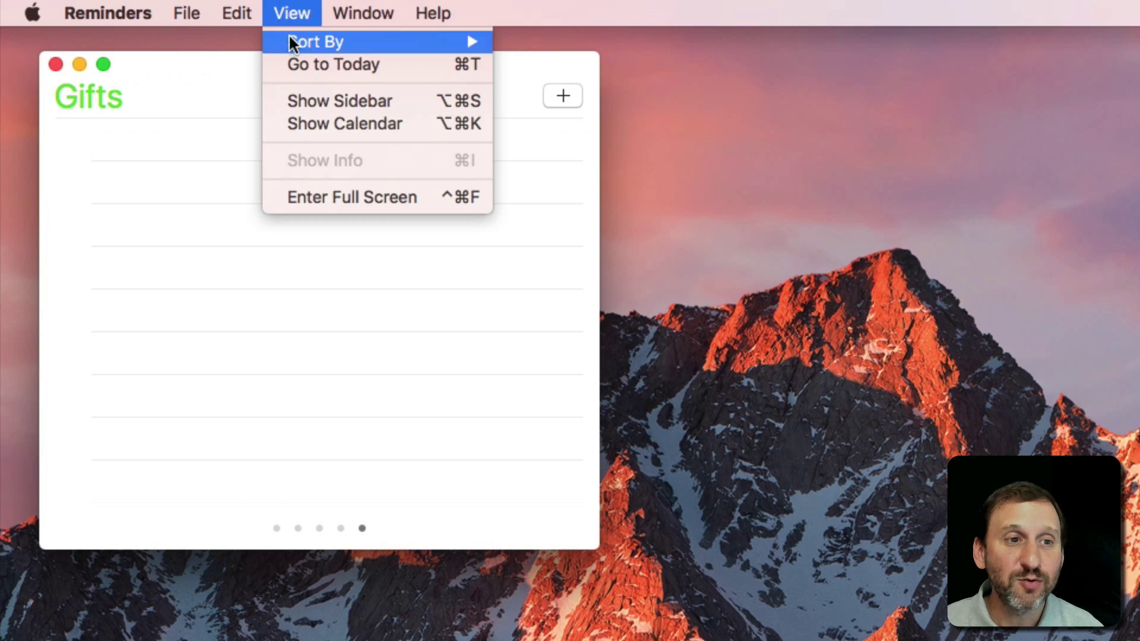
pyautogui.click(302, 101)
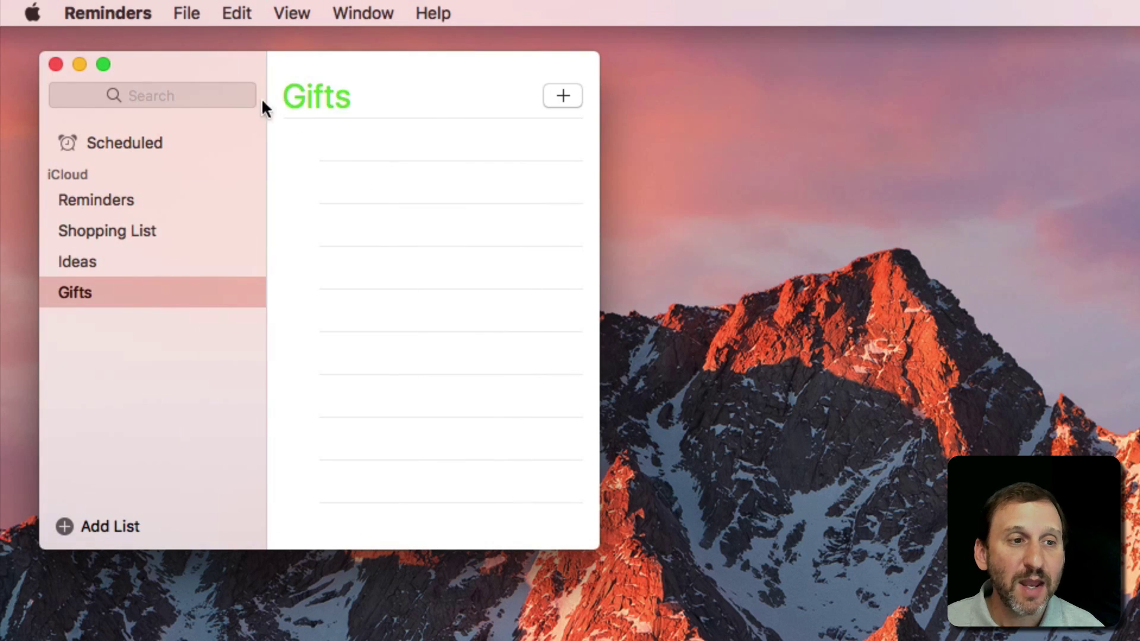
pyautogui.click(96, 198)
pyautogui.click(94, 230)
pyautogui.click(95, 200)
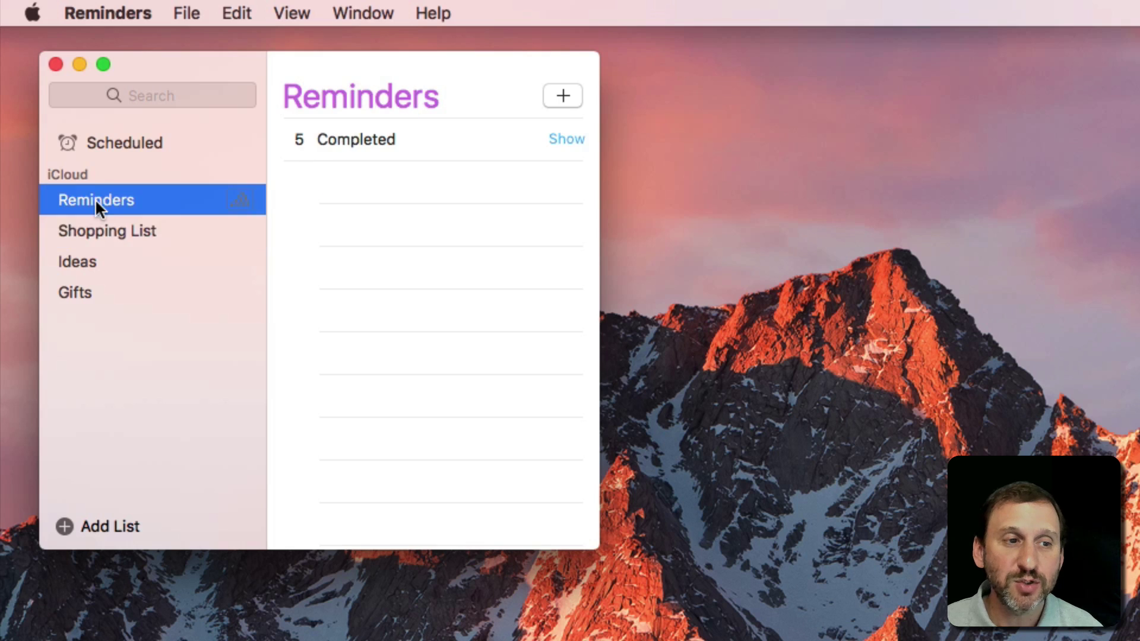
pyautogui.click(111, 145)
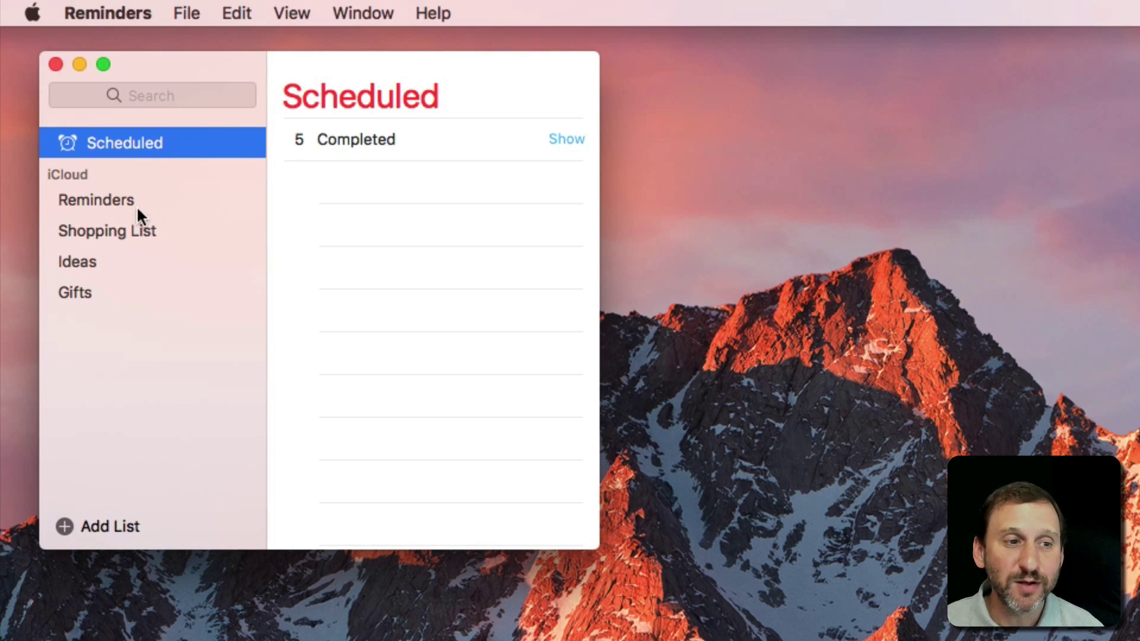
pyautogui.click(106, 198)
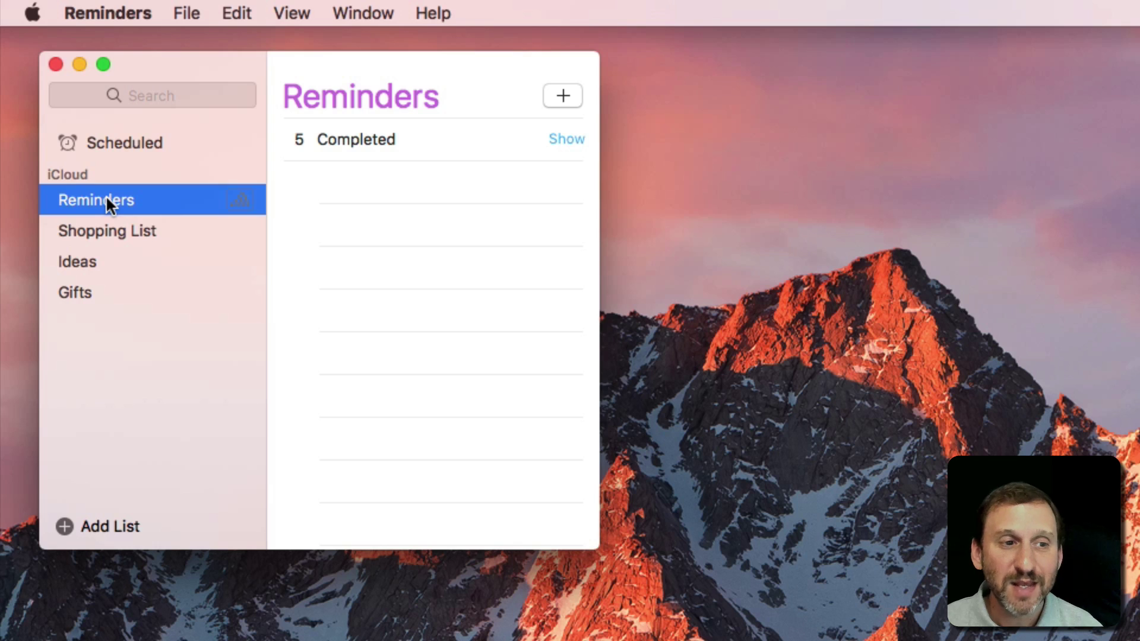
# Dismiss the File menu unused, then check the Shopping List and return to Reminders
pyautogui.click(195, 15)
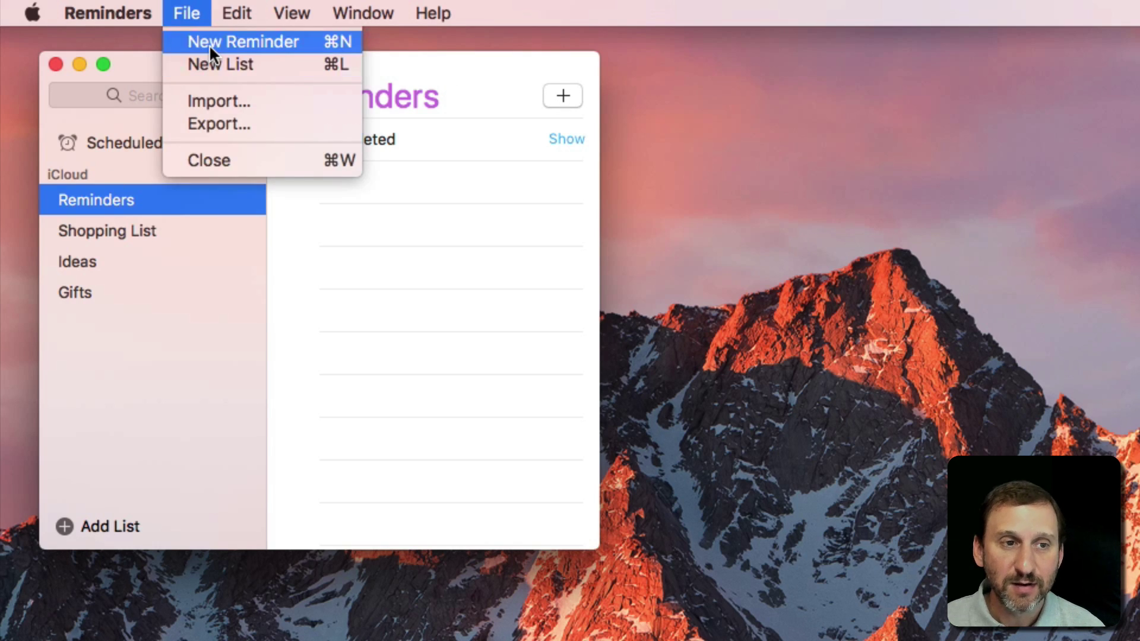
pyautogui.click(159, 78)
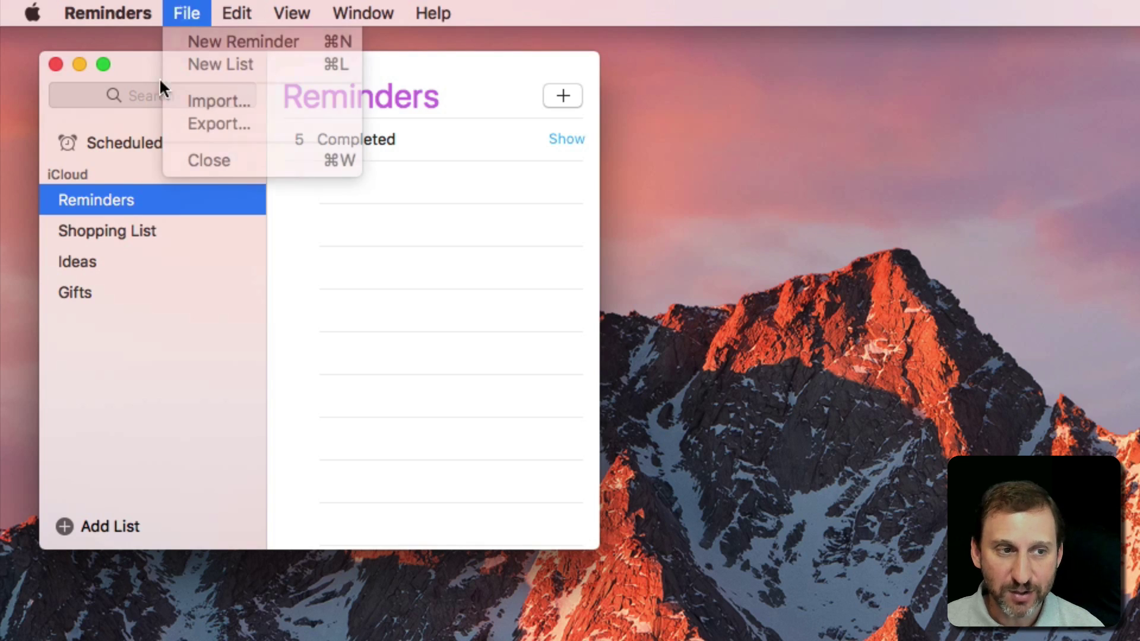
pyautogui.click(87, 226)
pyautogui.click(95, 205)
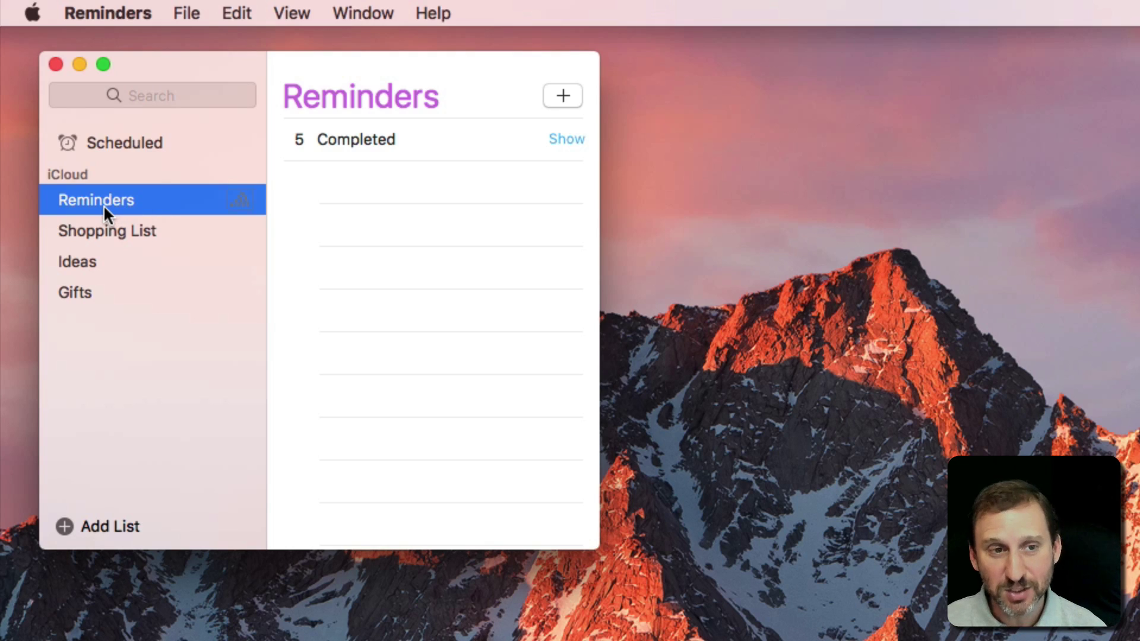
# Add 'Get Milk' and 'Get Milk today at 5 pm' reminders to the Reminders list
pyautogui.click(574, 96)
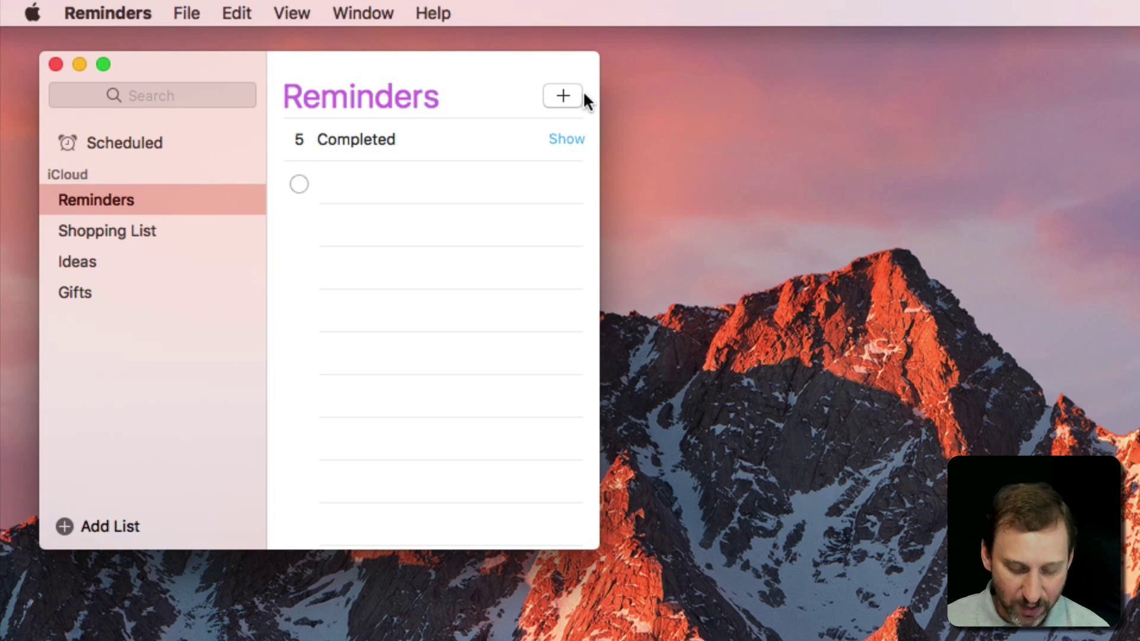
pyautogui.write('Get Milk')
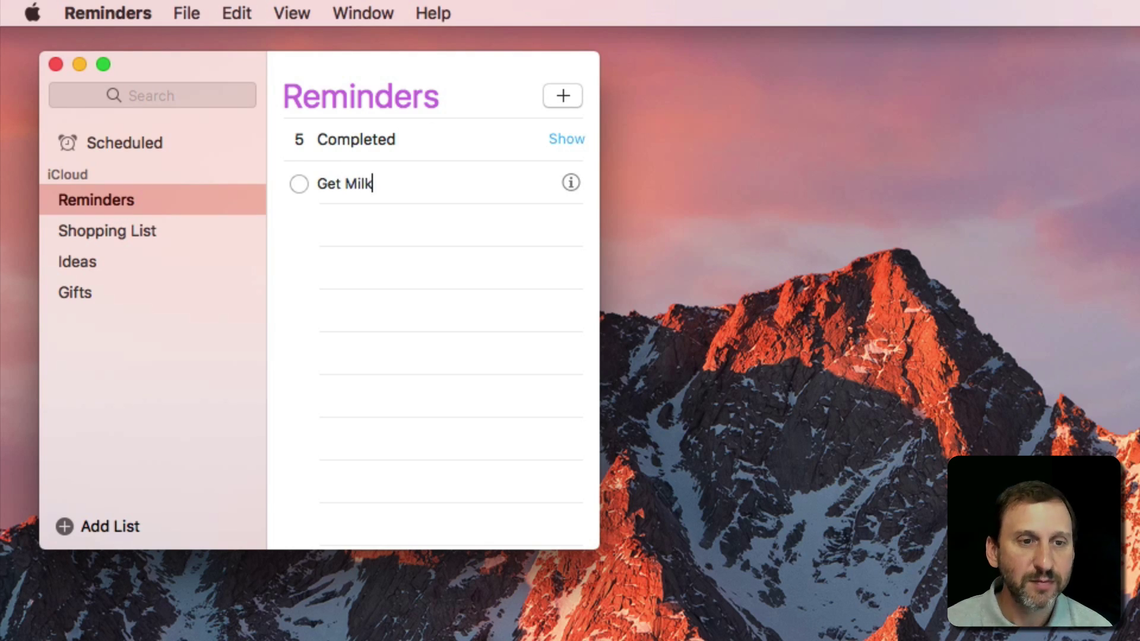
pyautogui.press('Return')
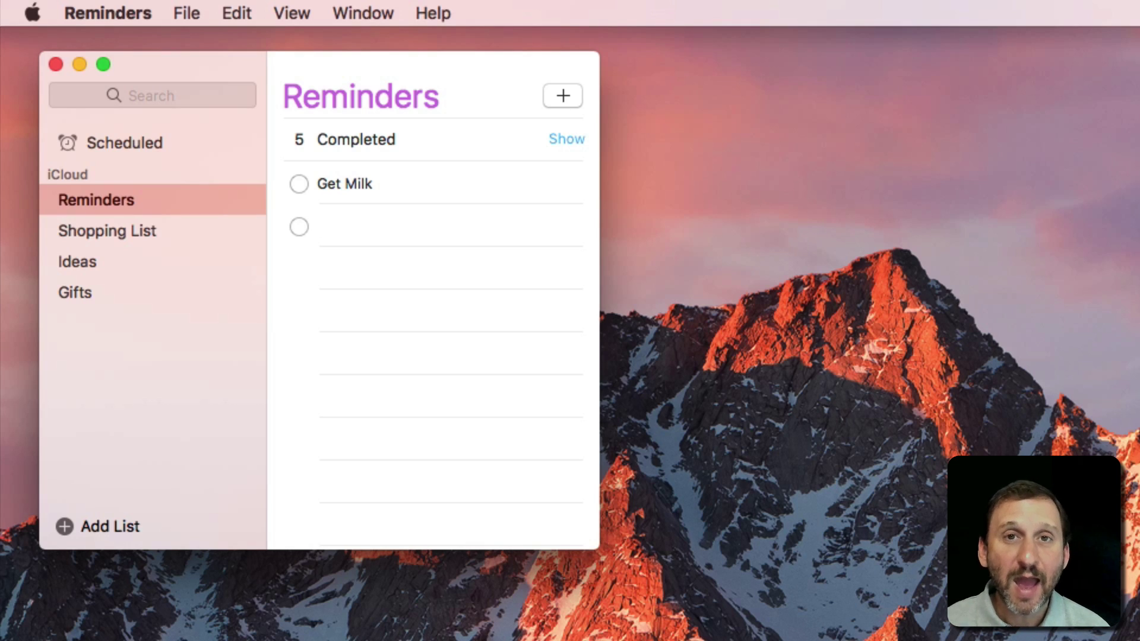
pyautogui.write('Get M')
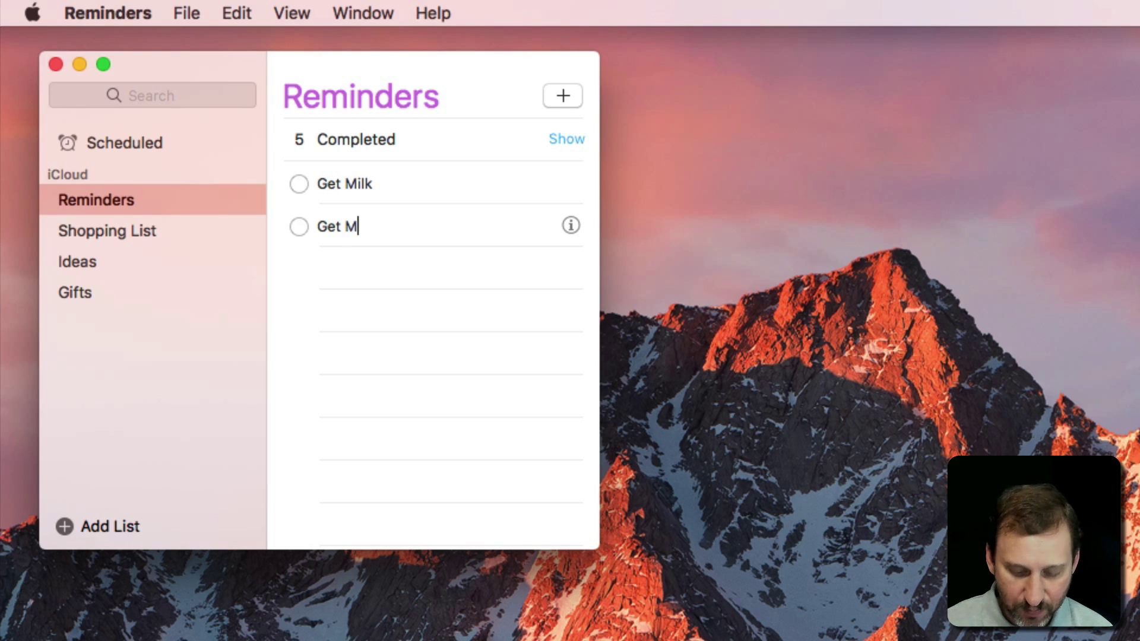
pyautogui.write('ilk today at 5 pm')
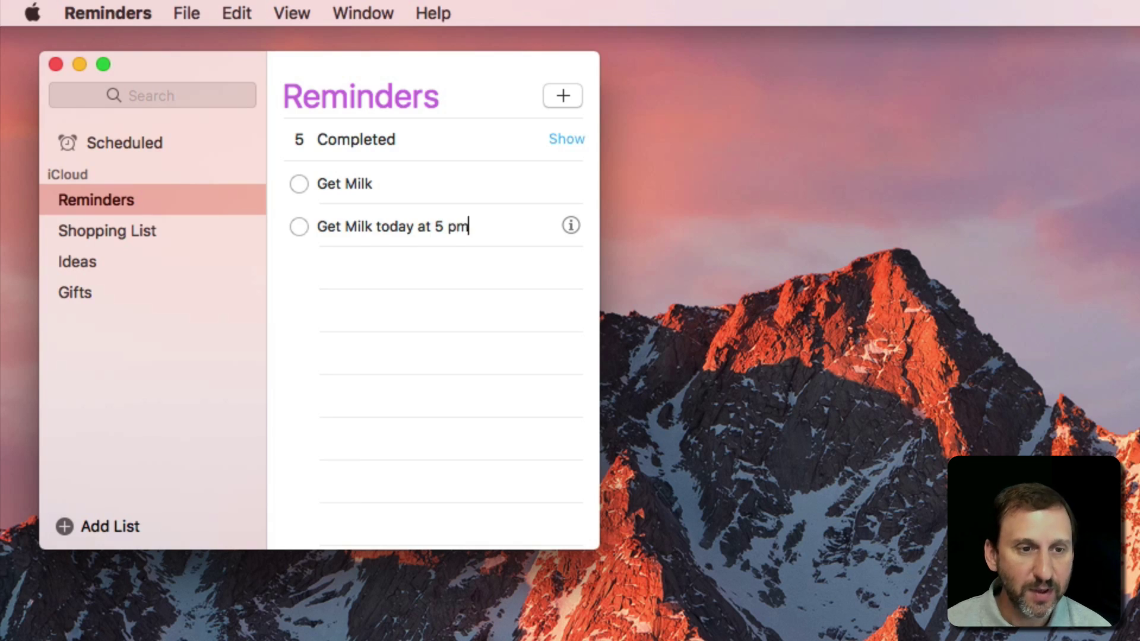
pyautogui.press('Return')
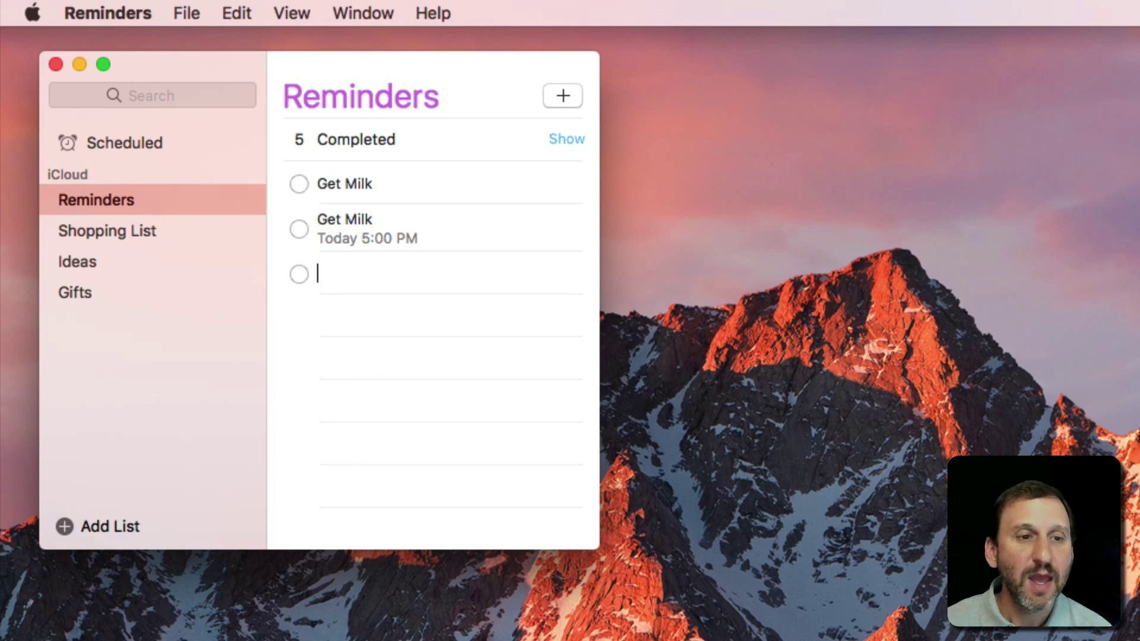
pyautogui.moveTo(316, 244)
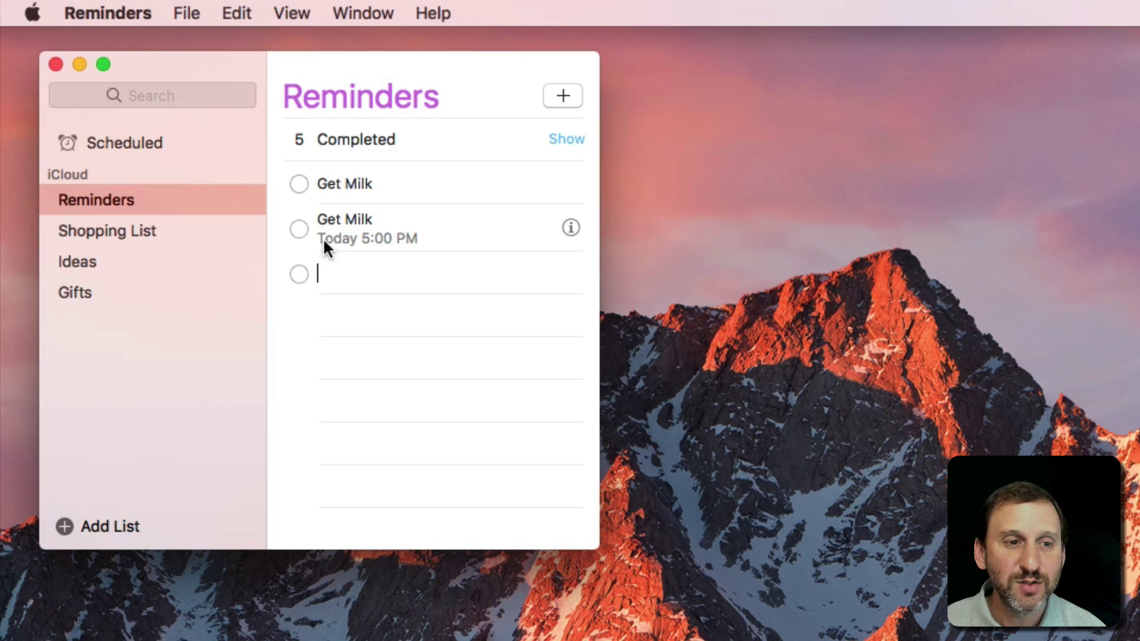
# Change the timed Get Milk reminder's due time from 5:00 PM to Today 6:00 PM
pyautogui.click(570, 231)
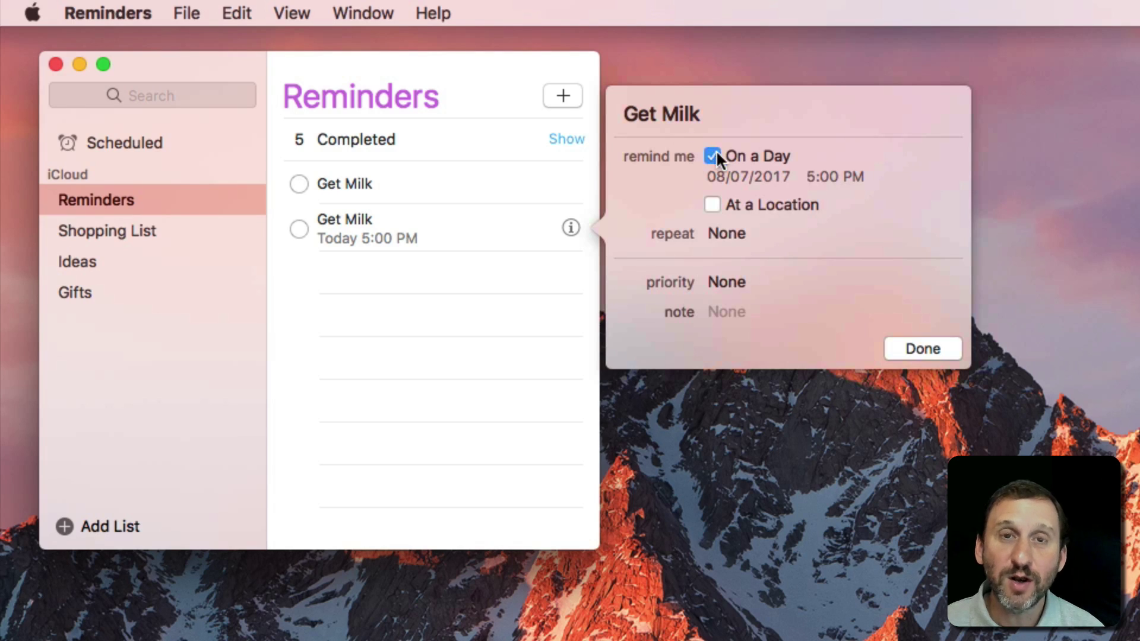
pyautogui.click(826, 177)
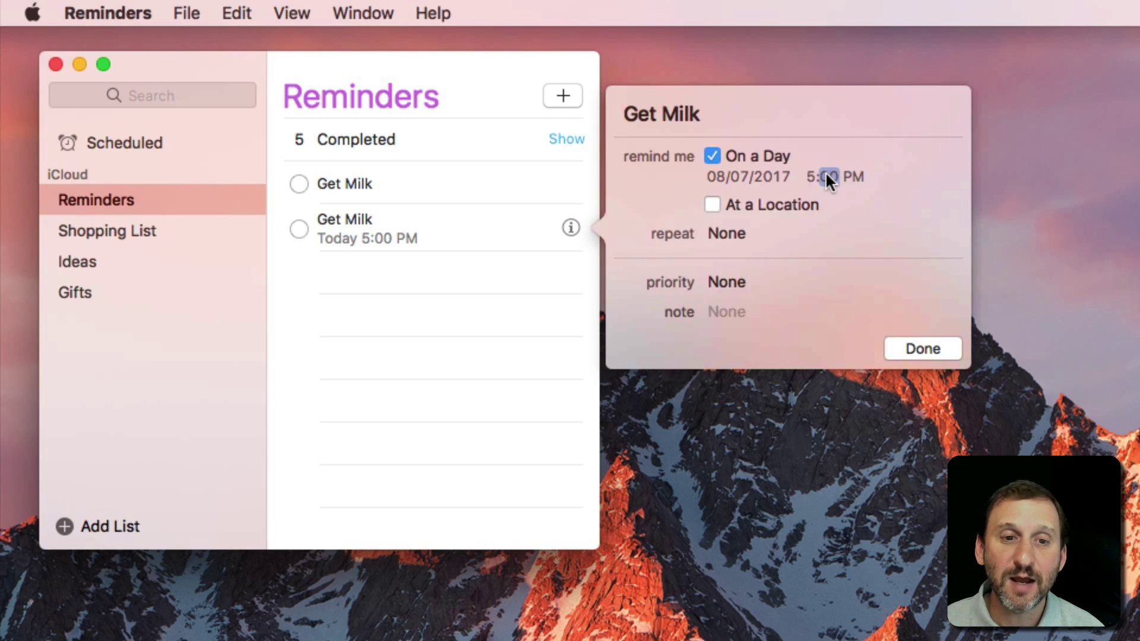
pyautogui.click(773, 176)
pyautogui.click(815, 176)
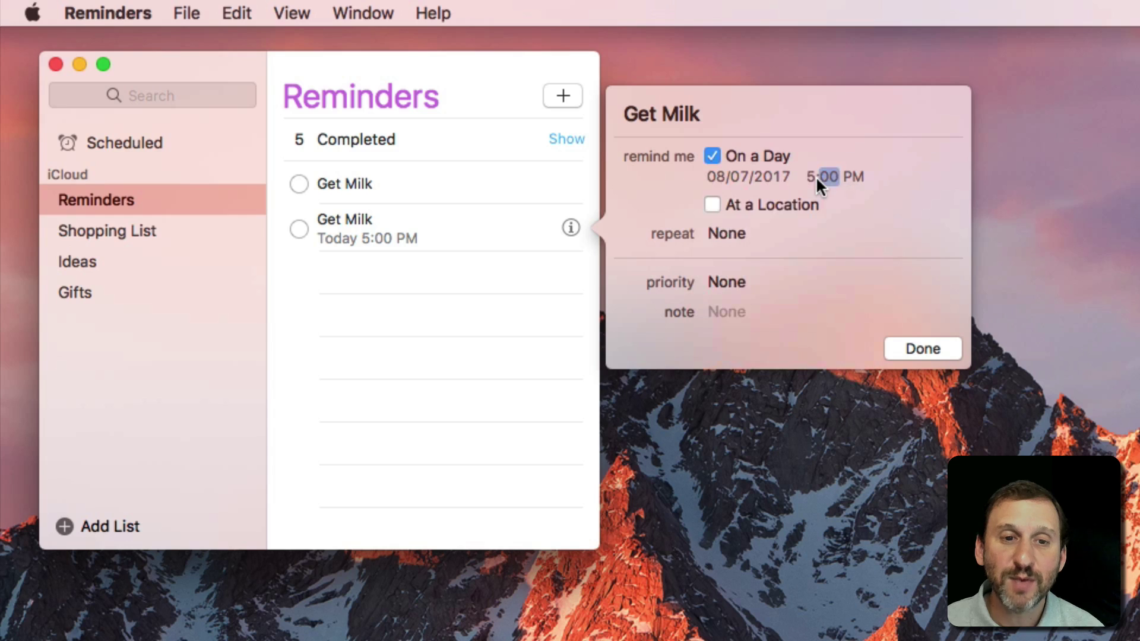
pyautogui.write('4')
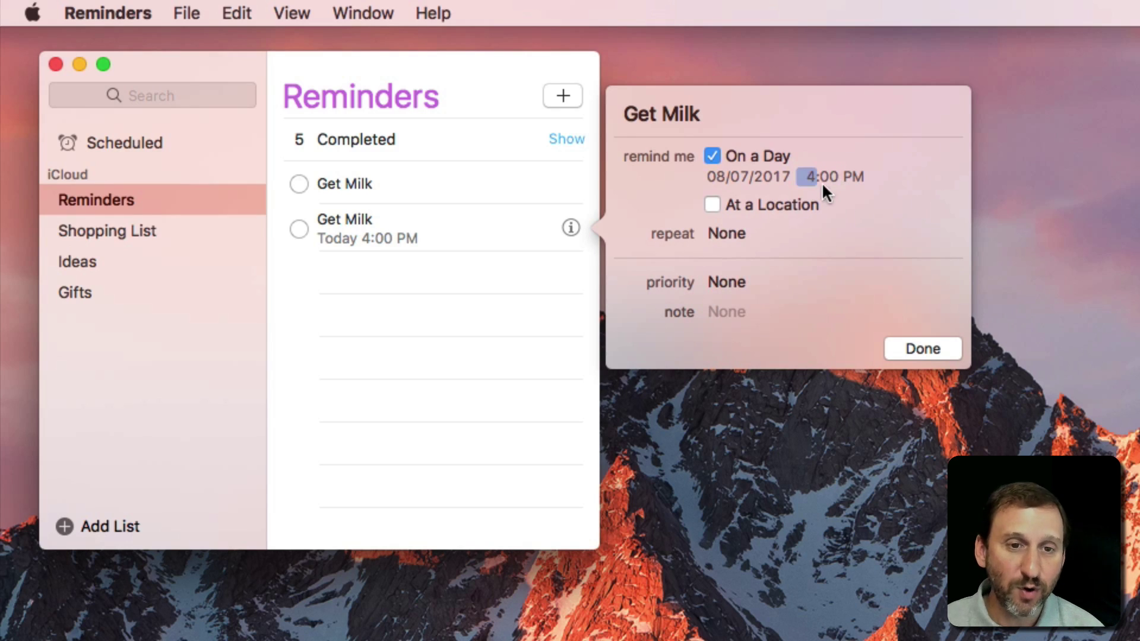
pyautogui.write('6')
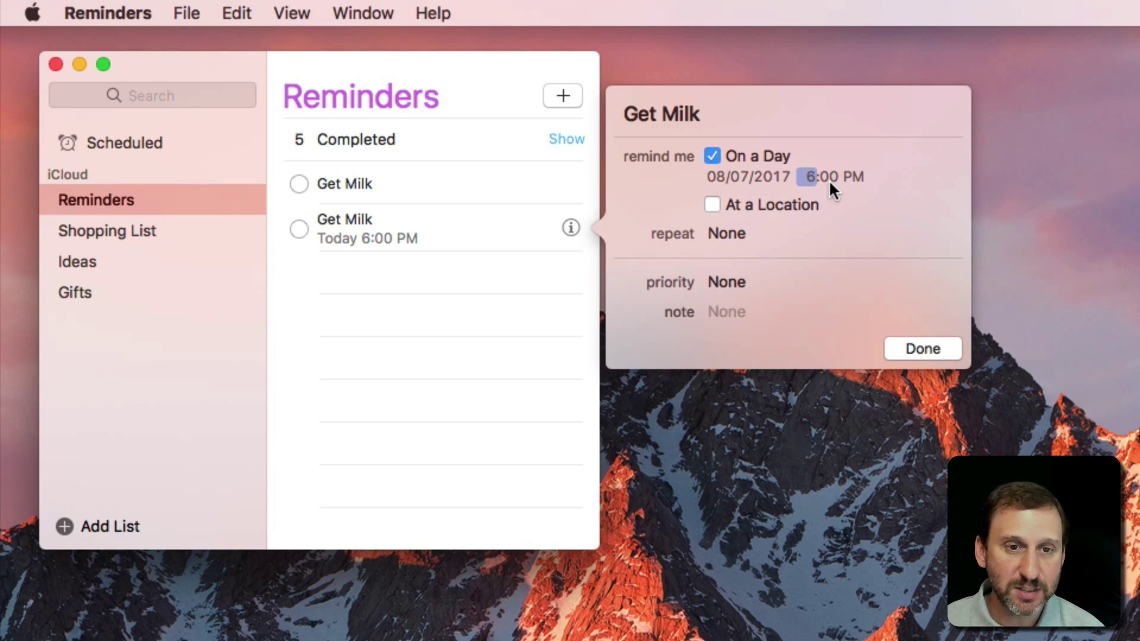
pyautogui.click(738, 173)
pyautogui.click(765, 184)
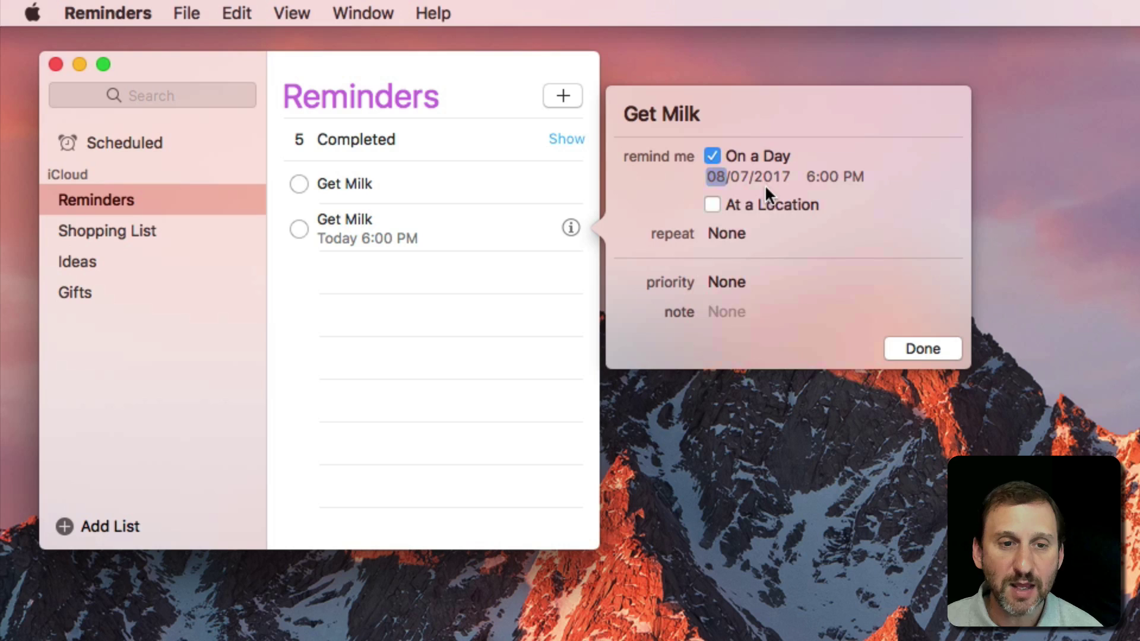
pyautogui.click(922, 349)
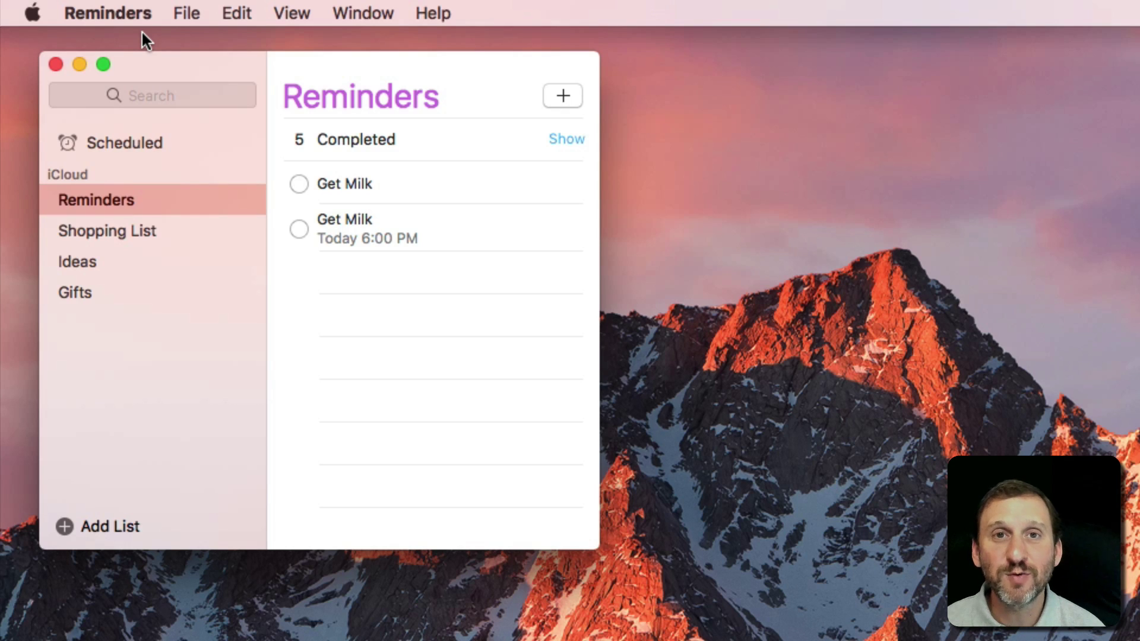
pyautogui.click(122, 13)
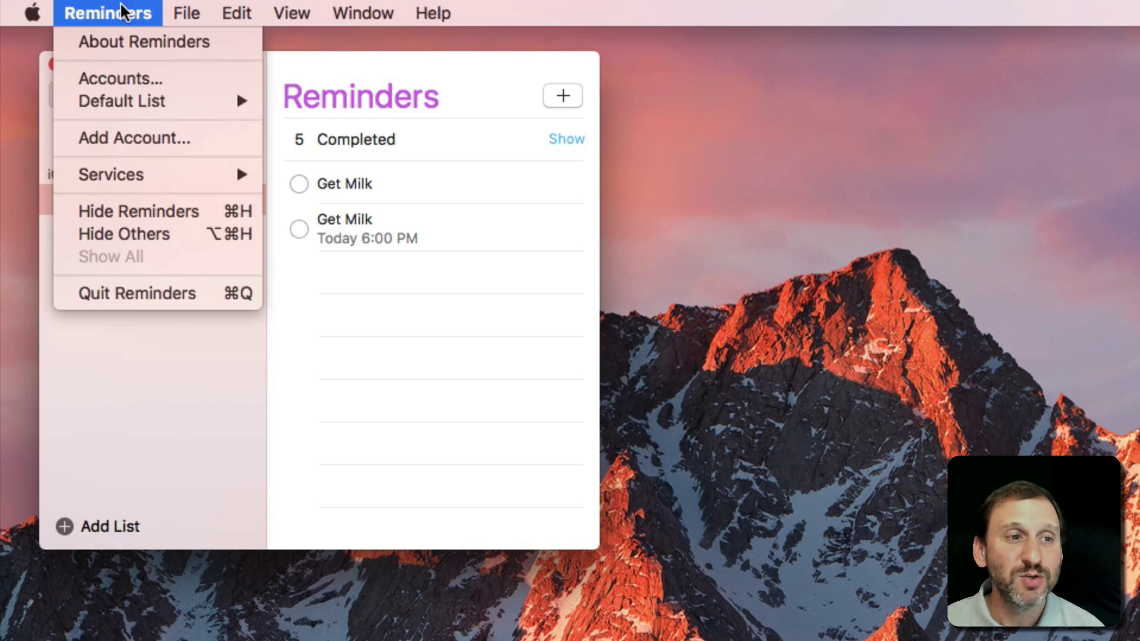
pyautogui.moveTo(143, 91)
pyautogui.click(125, 67)
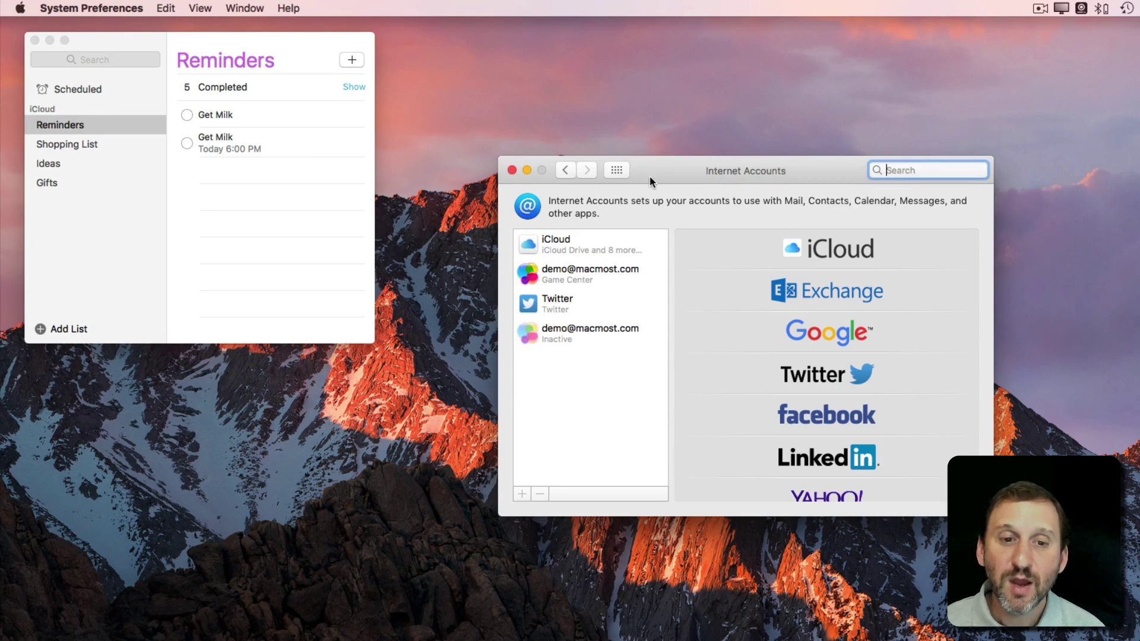
pyautogui.click(571, 244)
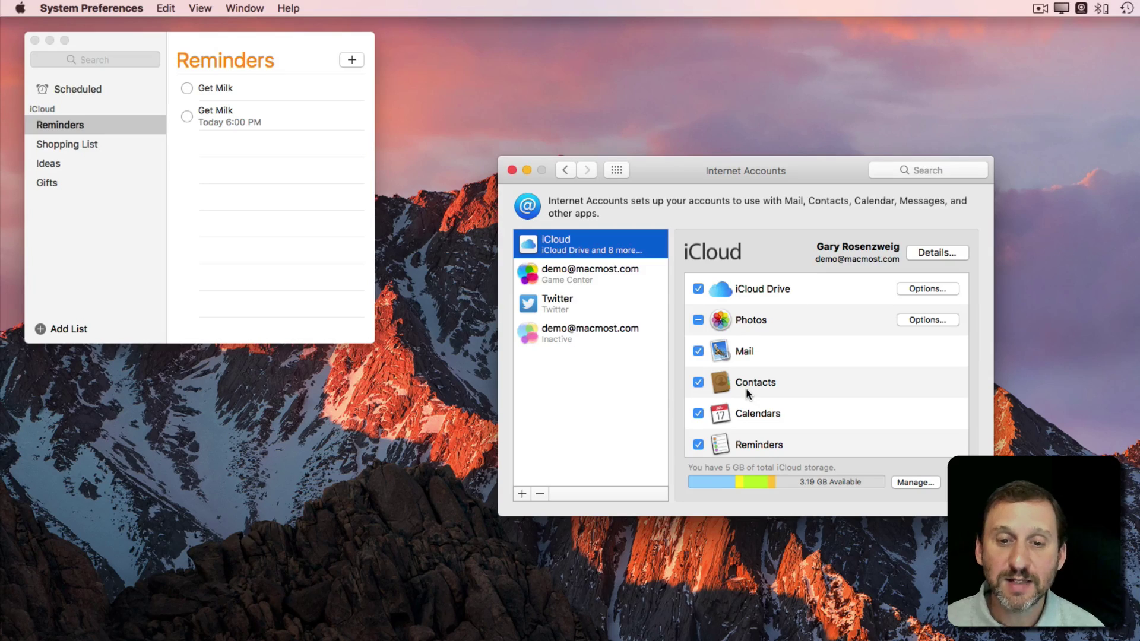
pyautogui.scroll(-3, 746, 387)
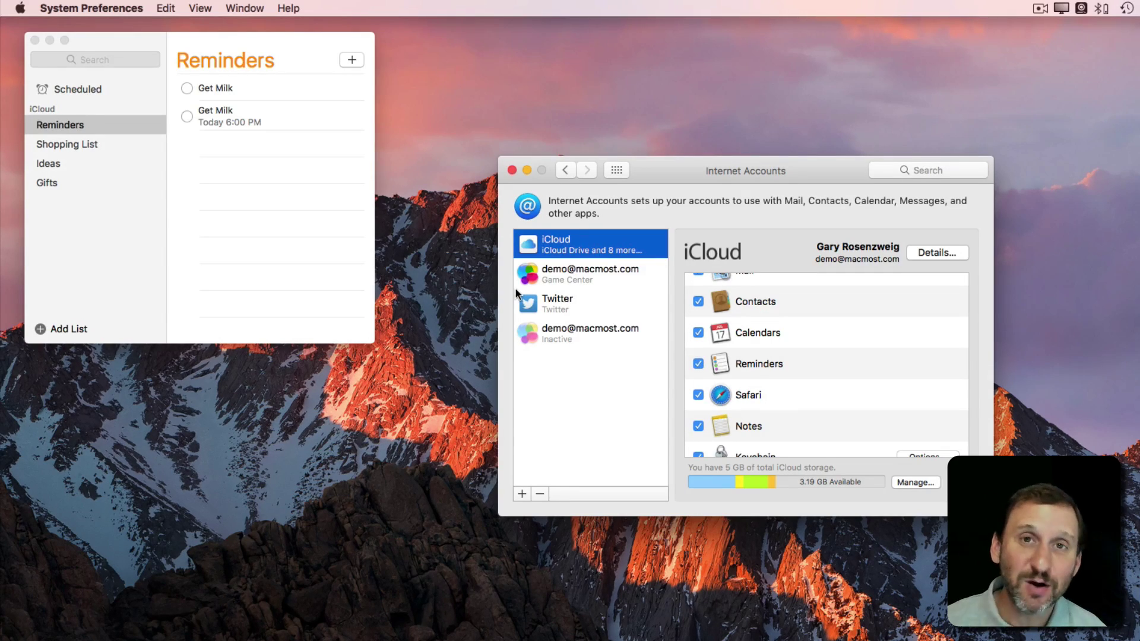
pyautogui.click(512, 171)
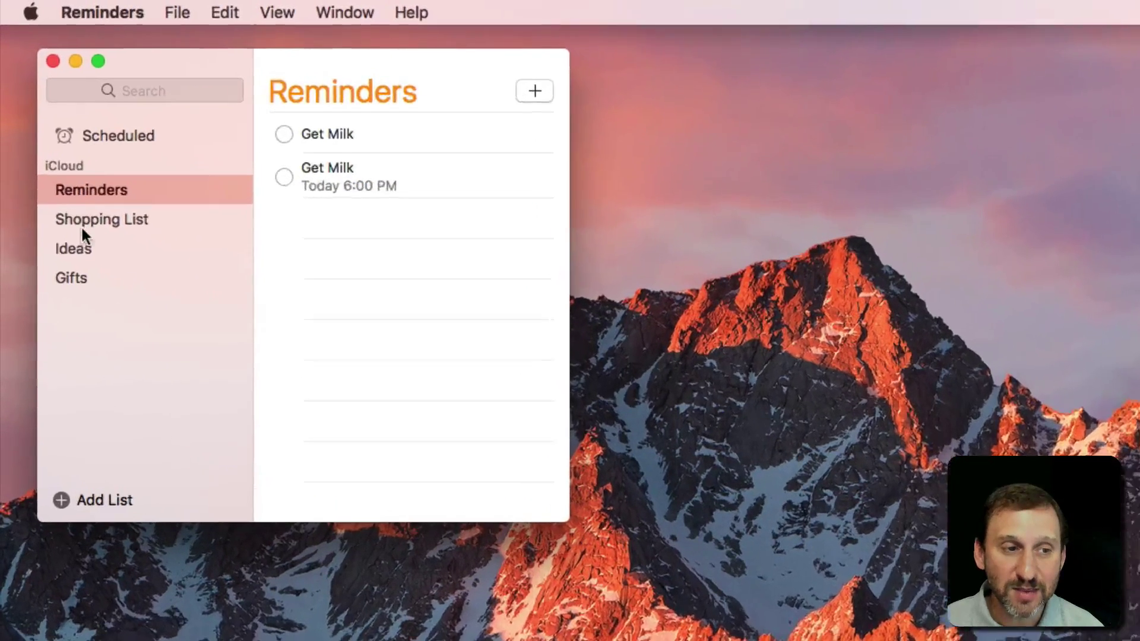
pyautogui.moveTo(90, 282)
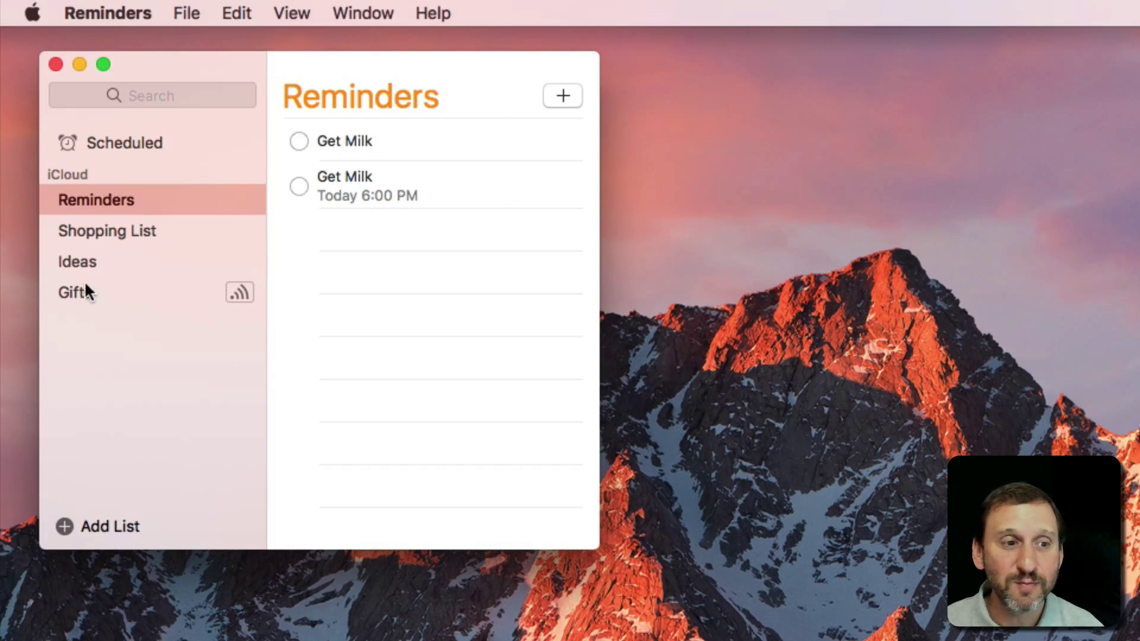
pyautogui.moveTo(117, 230)
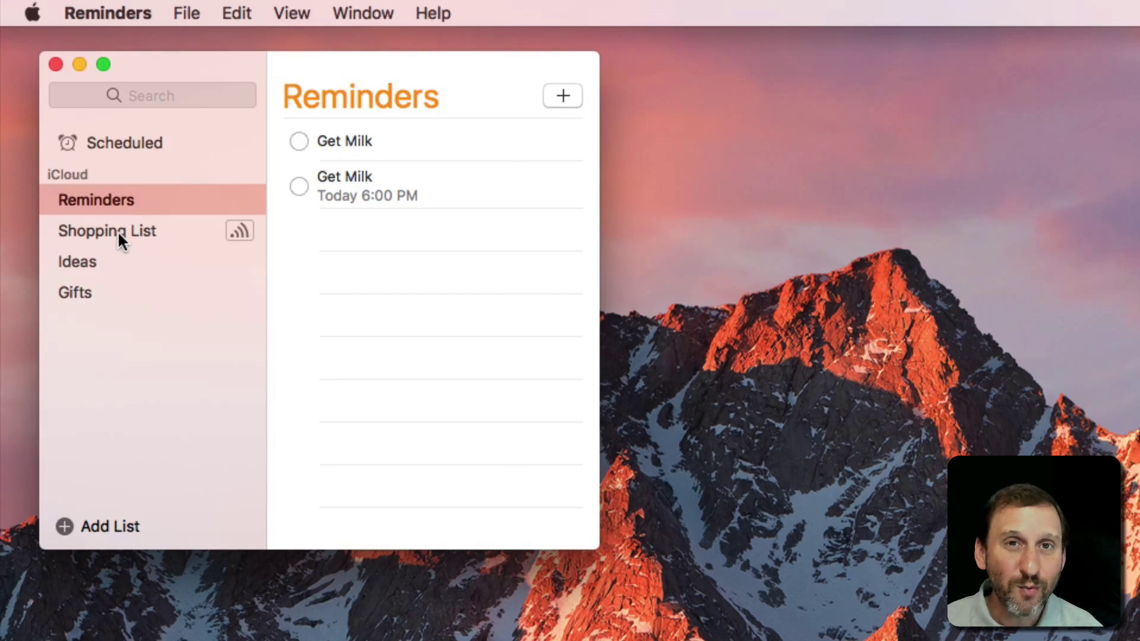
pyautogui.moveTo(82, 203)
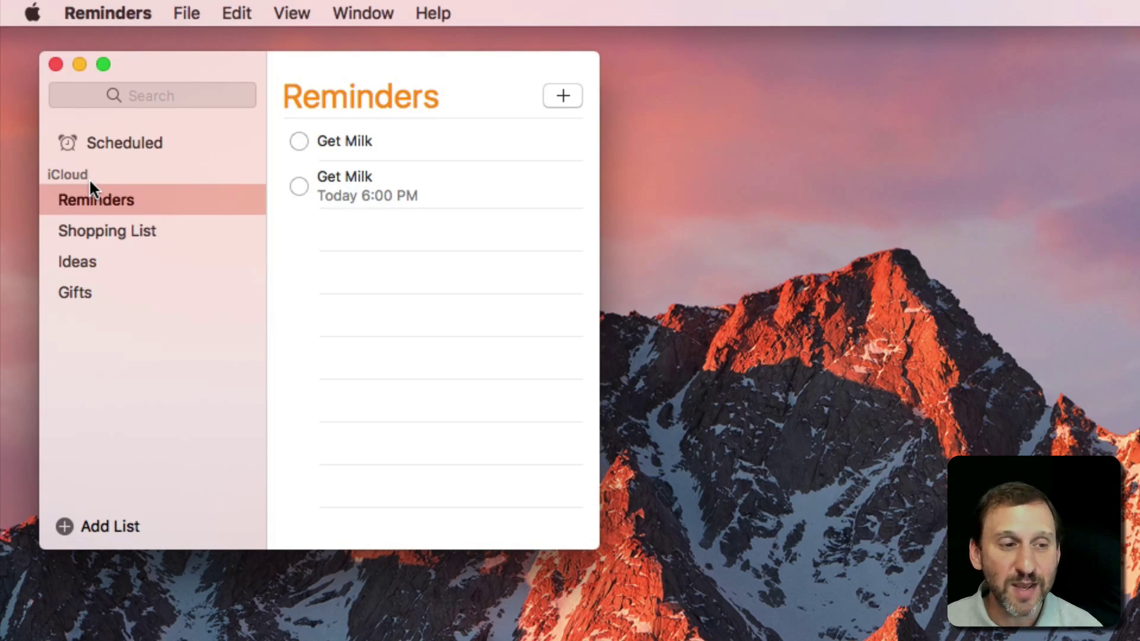
pyautogui.moveTo(406, 191)
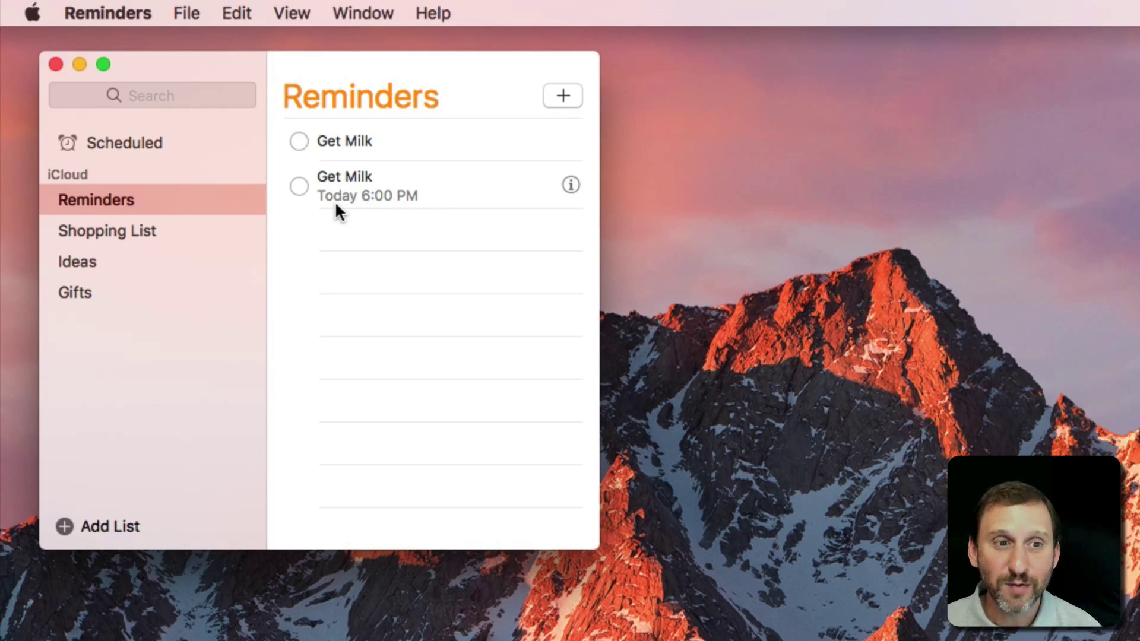
# Delete the undated Get Milk reminder
pyautogui.click(478, 179)
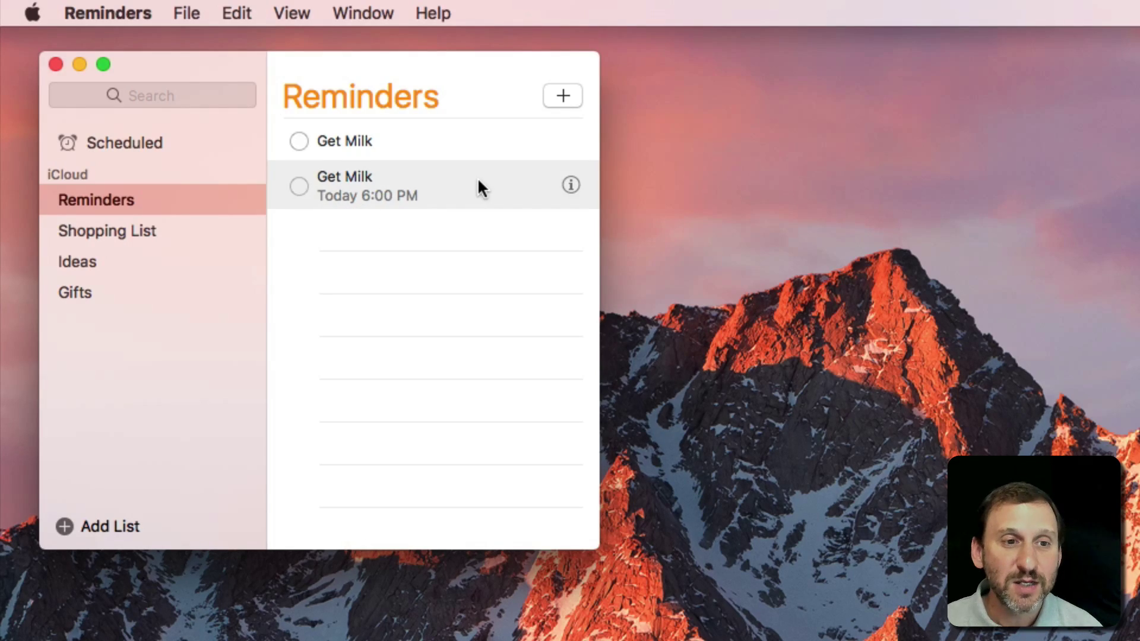
pyautogui.click(451, 135)
pyautogui.press('Delete')
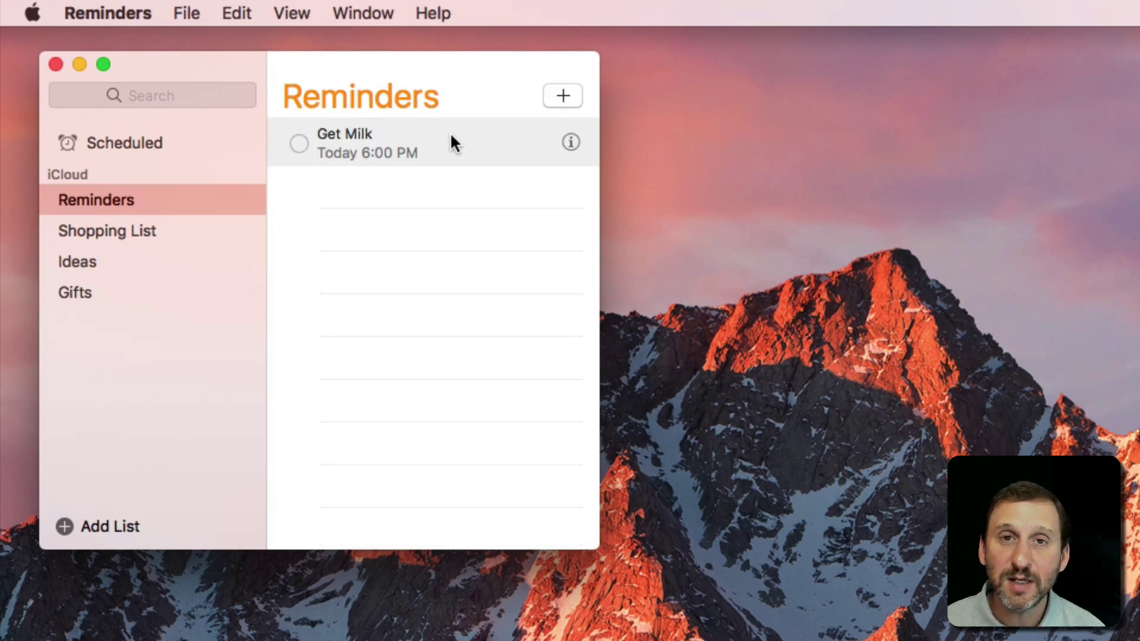
# Mark the 6:00 PM Get Milk reminder complete and briefly reveal the six completed items
pyautogui.click(298, 143)
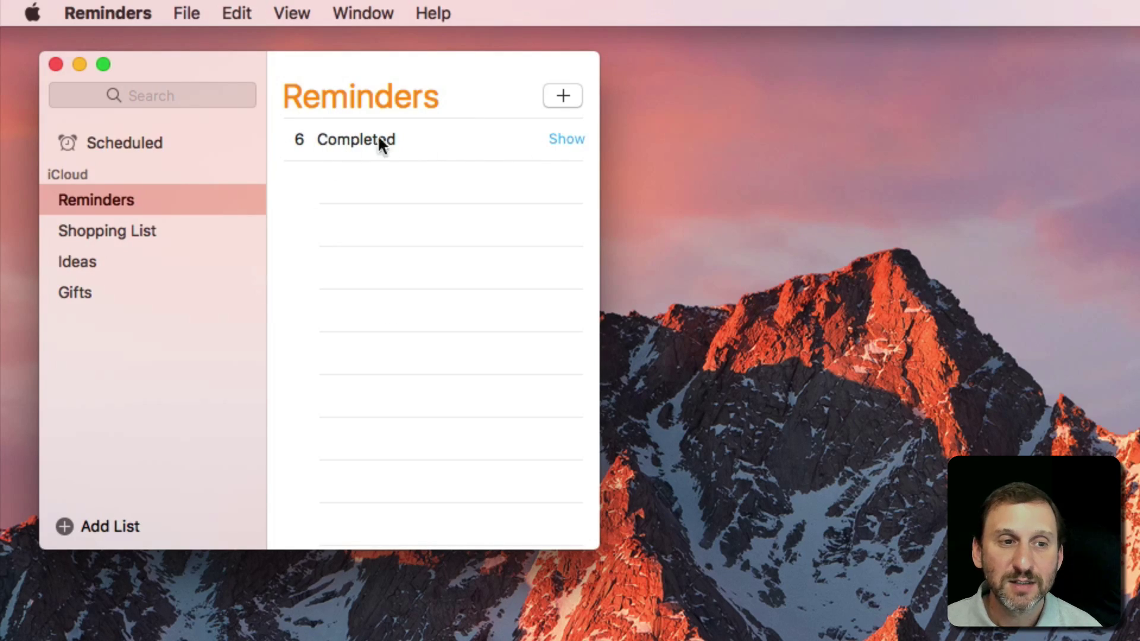
pyautogui.click(561, 139)
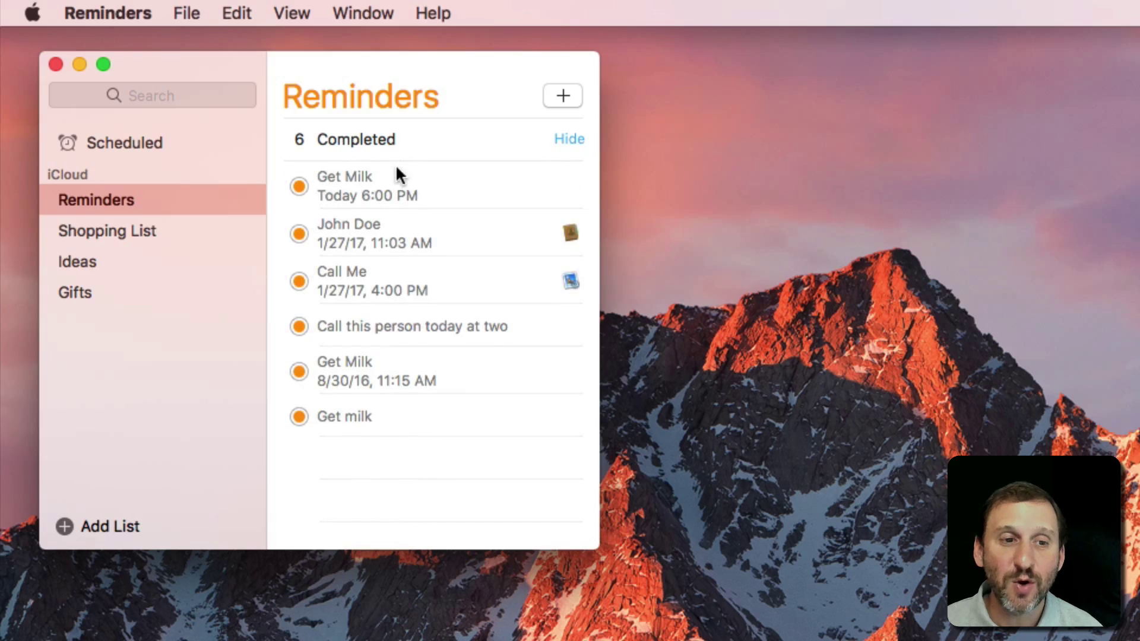
pyautogui.click(567, 140)
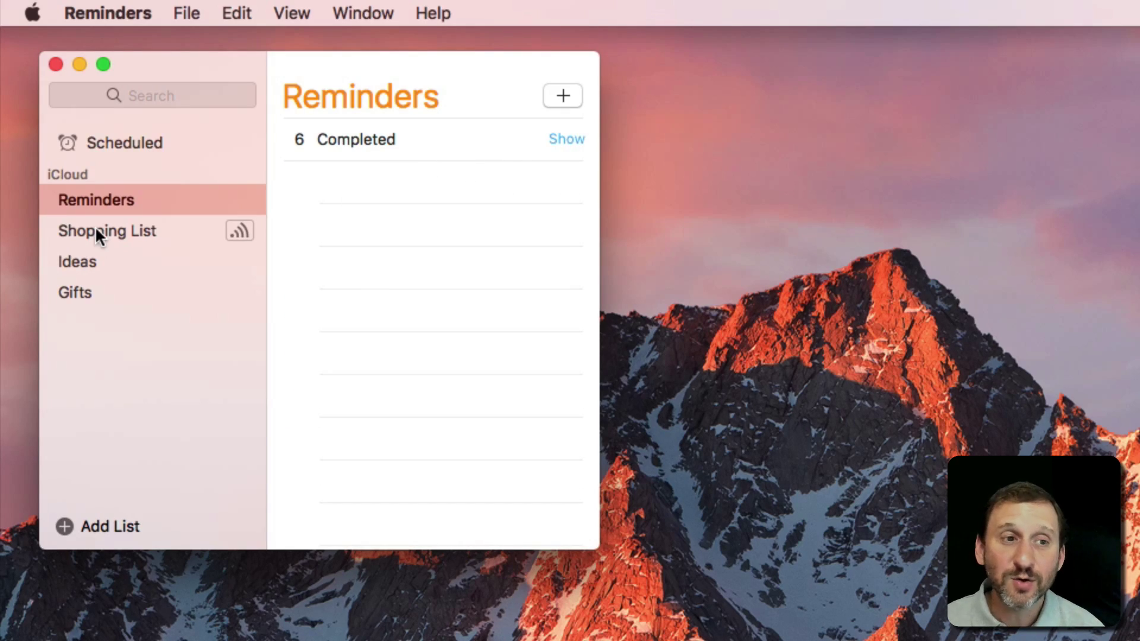
pyautogui.click(87, 265)
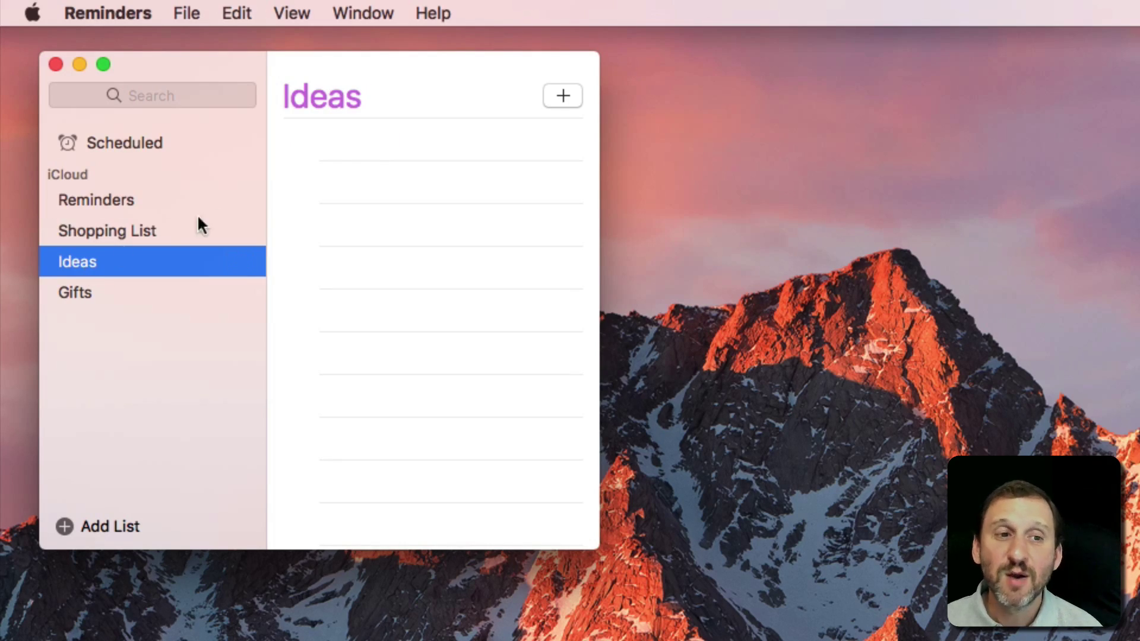
pyautogui.click(337, 146)
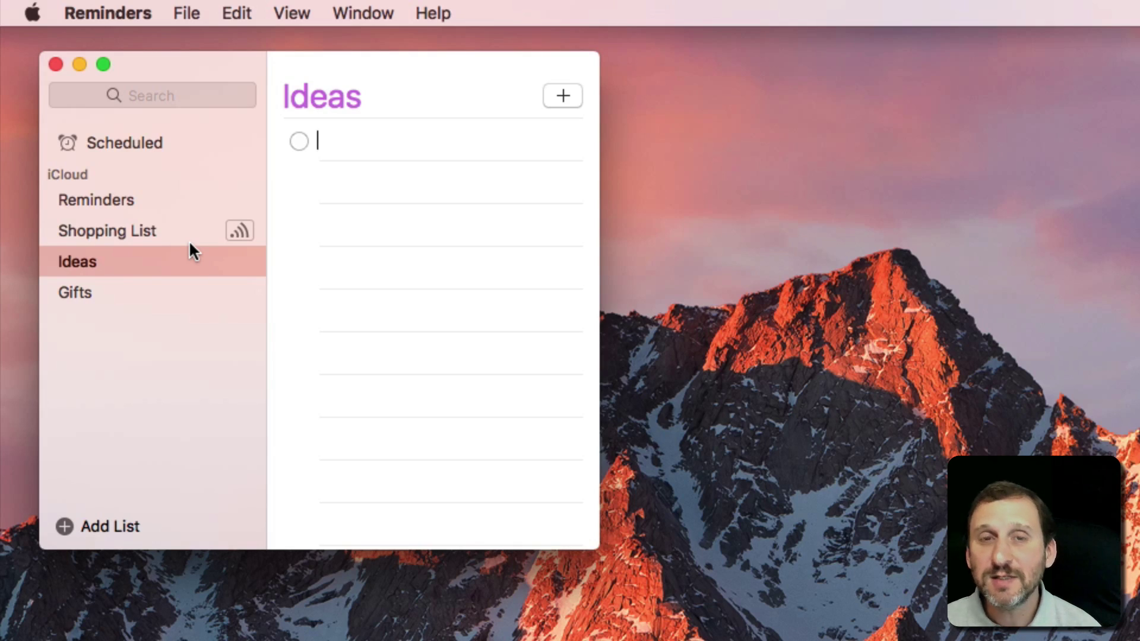
pyautogui.click(108, 236)
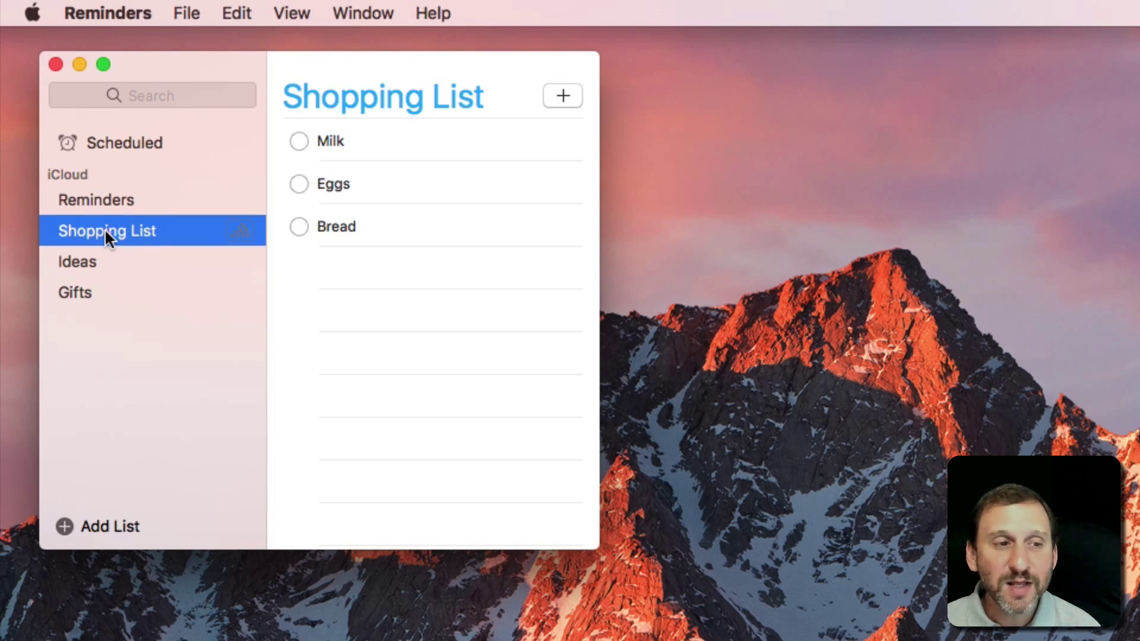
pyautogui.click(101, 202)
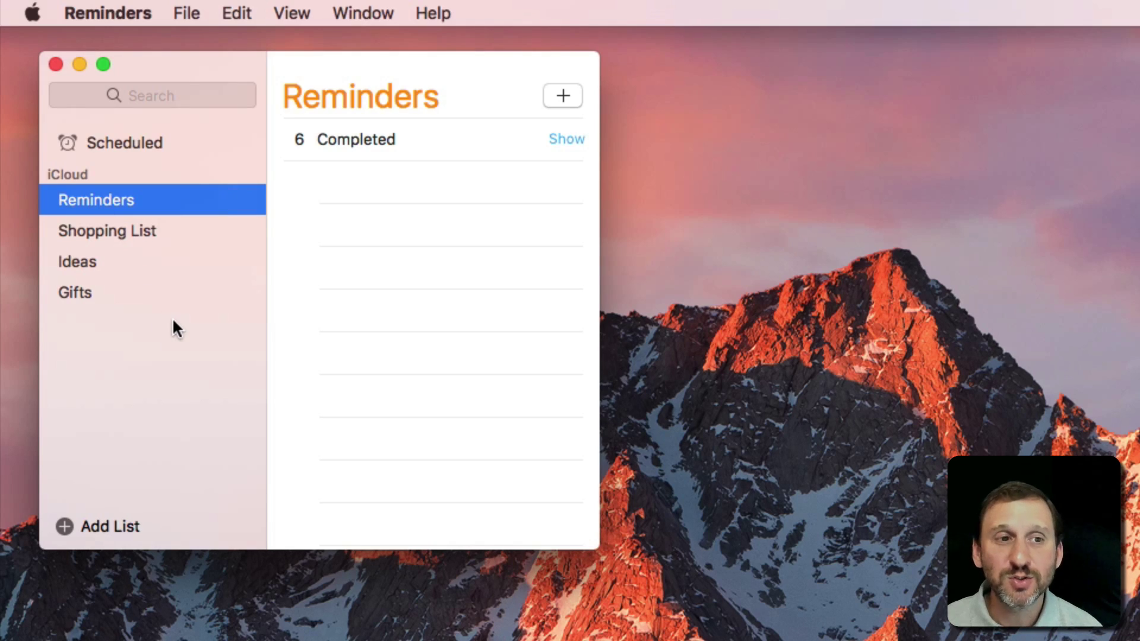
pyautogui.click(394, 6)
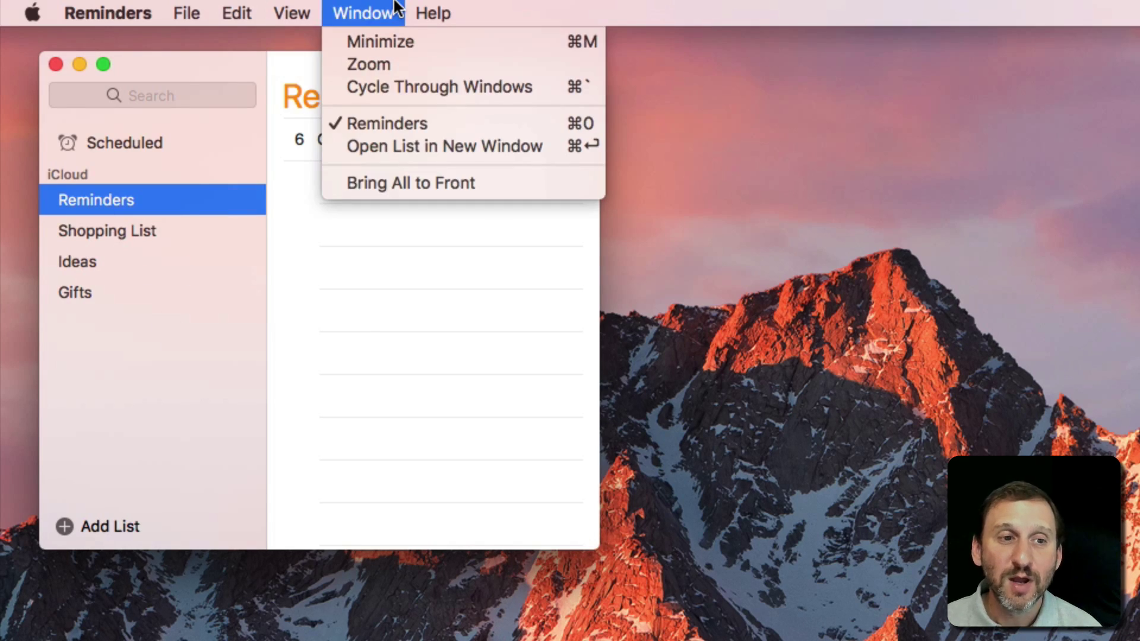
pyautogui.moveTo(189, 9)
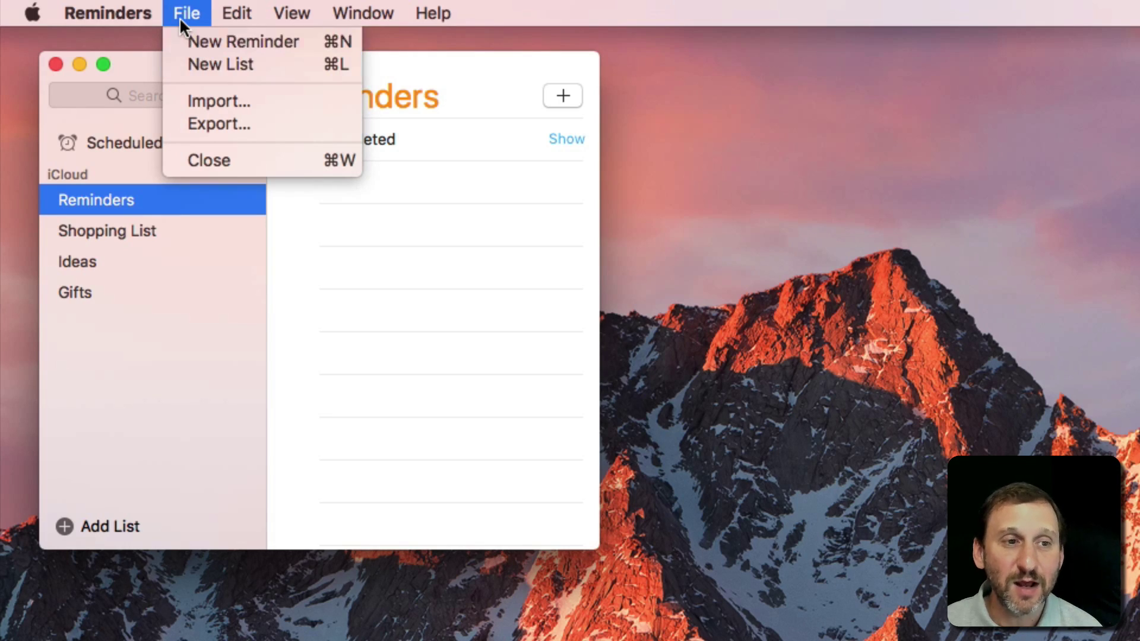
pyautogui.click(232, 8)
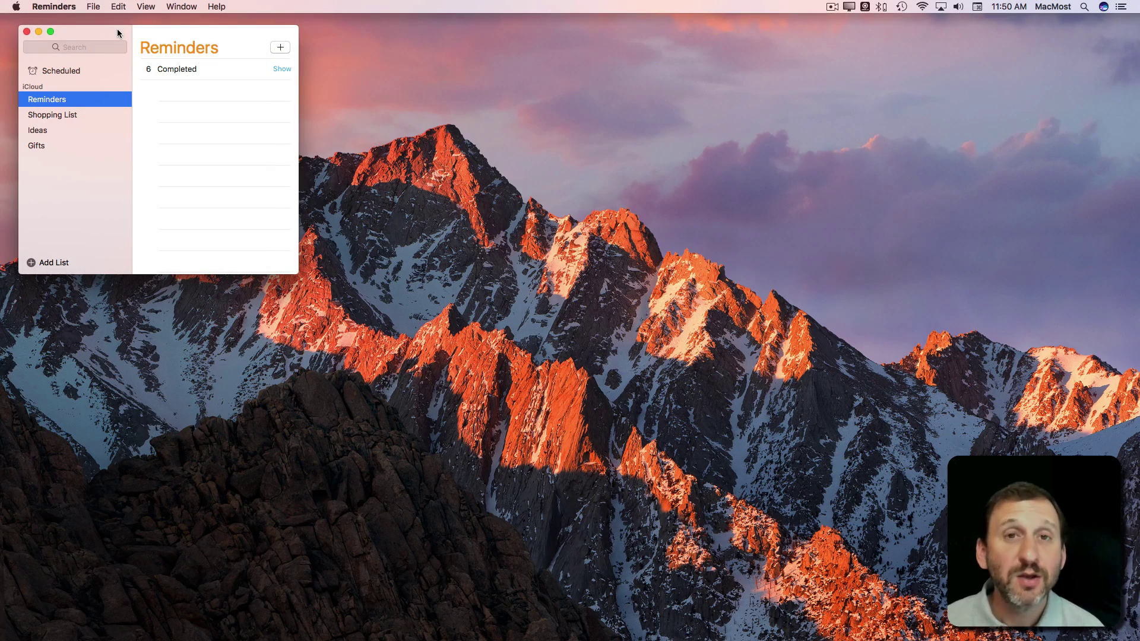
# Keep Reminders as the default list for new reminders
pyautogui.click(54, 7)
pyautogui.moveTo(70, 54)
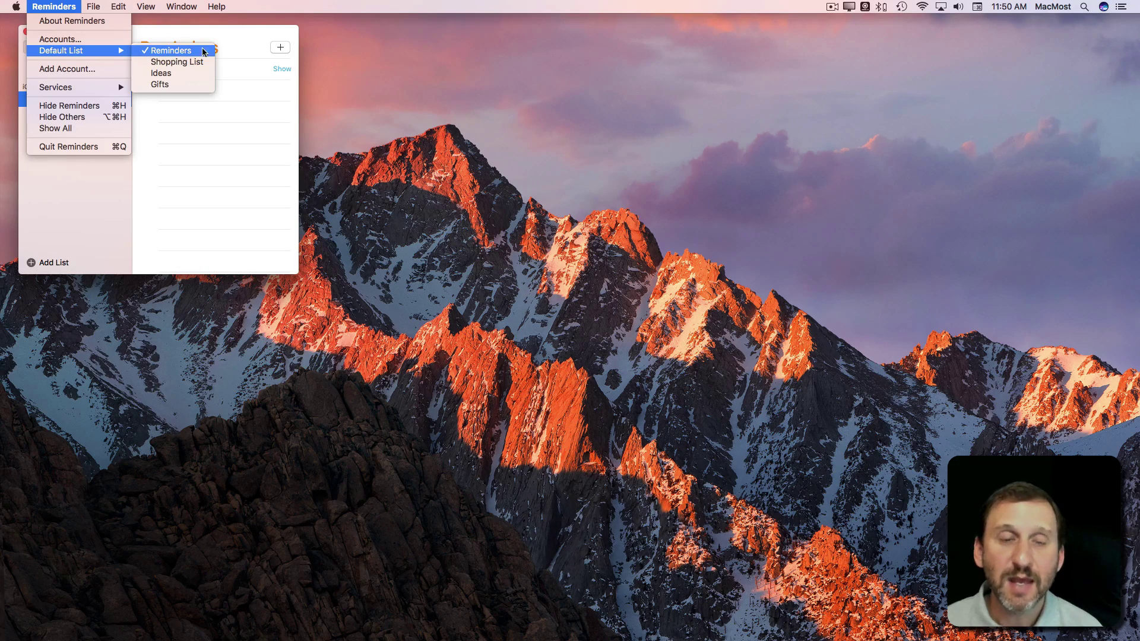
pyautogui.click(172, 51)
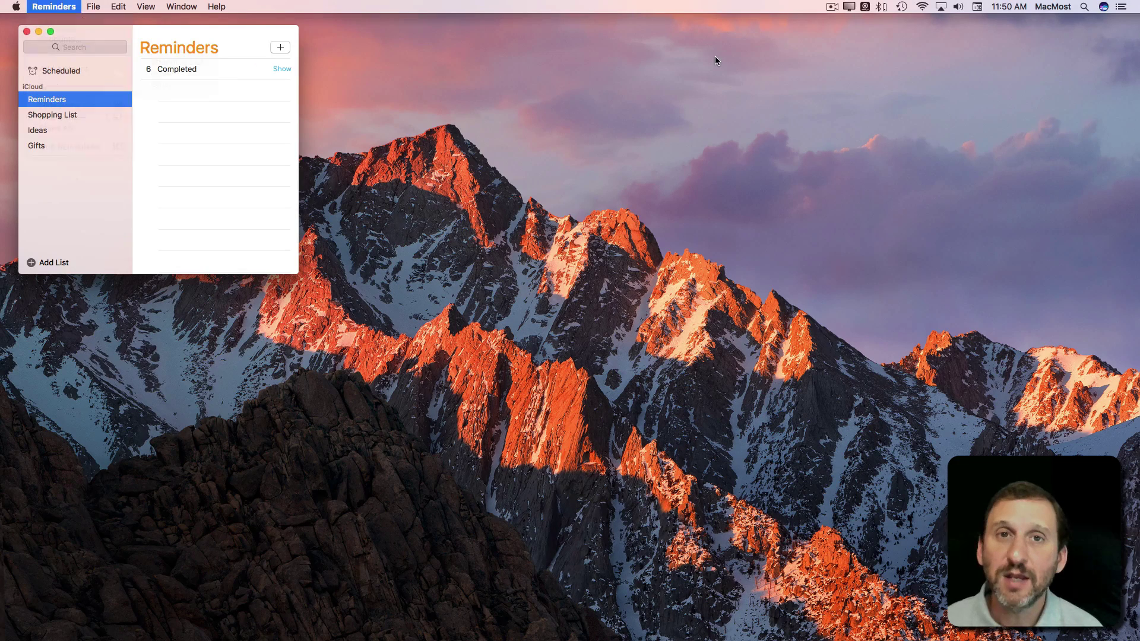
# Have Siri add 'get milk' and put Cookies on the Shopping List, then verify it
pyautogui.click(1104, 7)
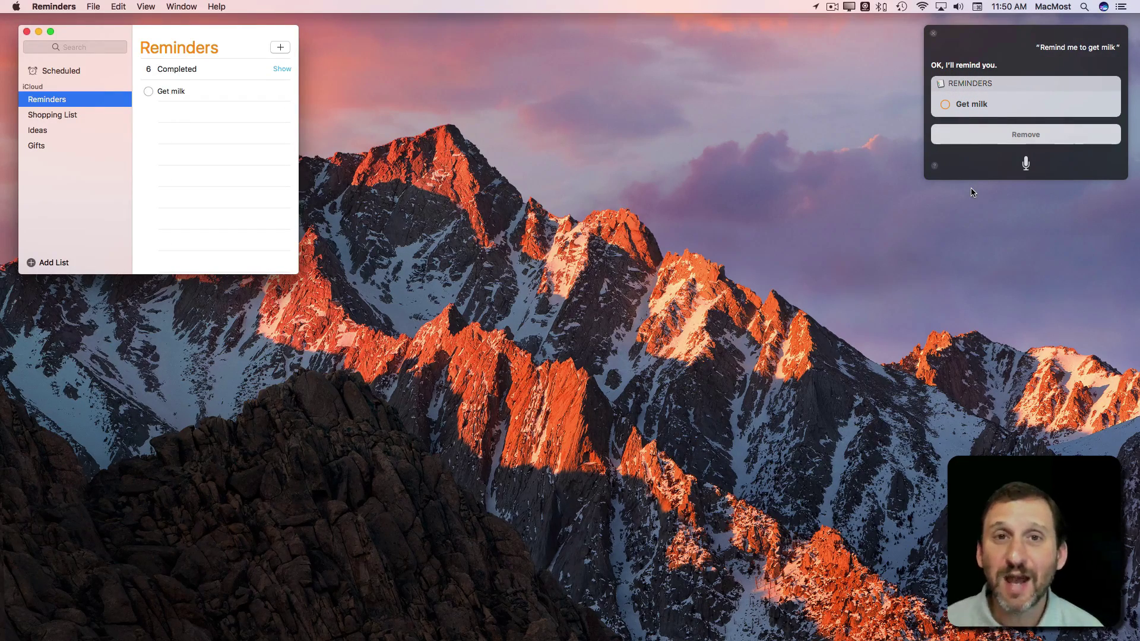
pyautogui.click(1026, 166)
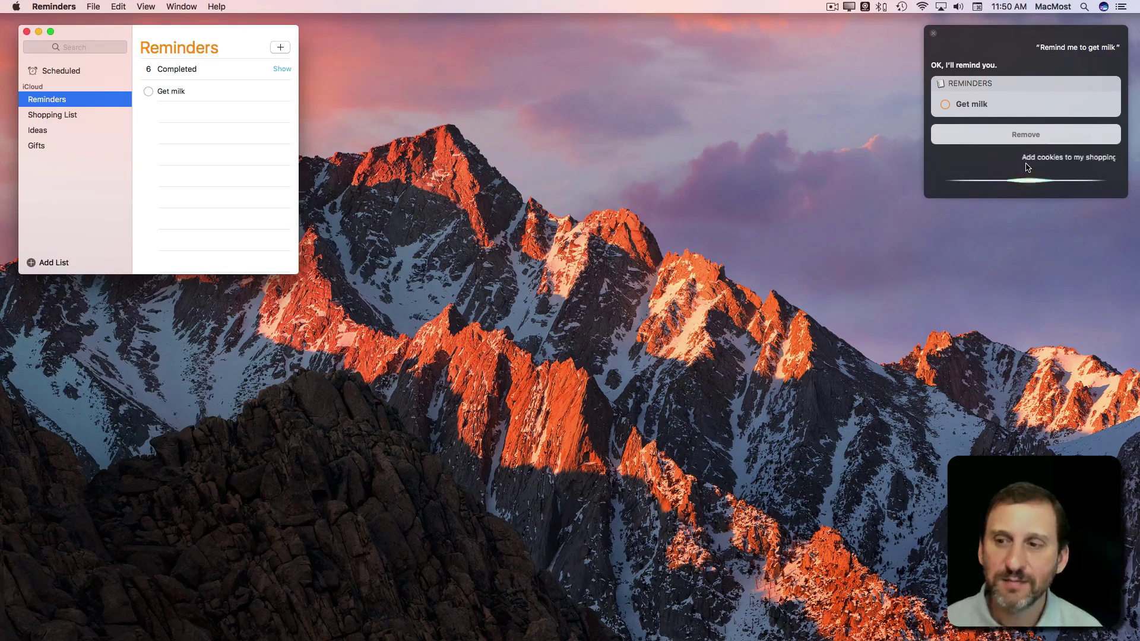
pyautogui.click(70, 115)
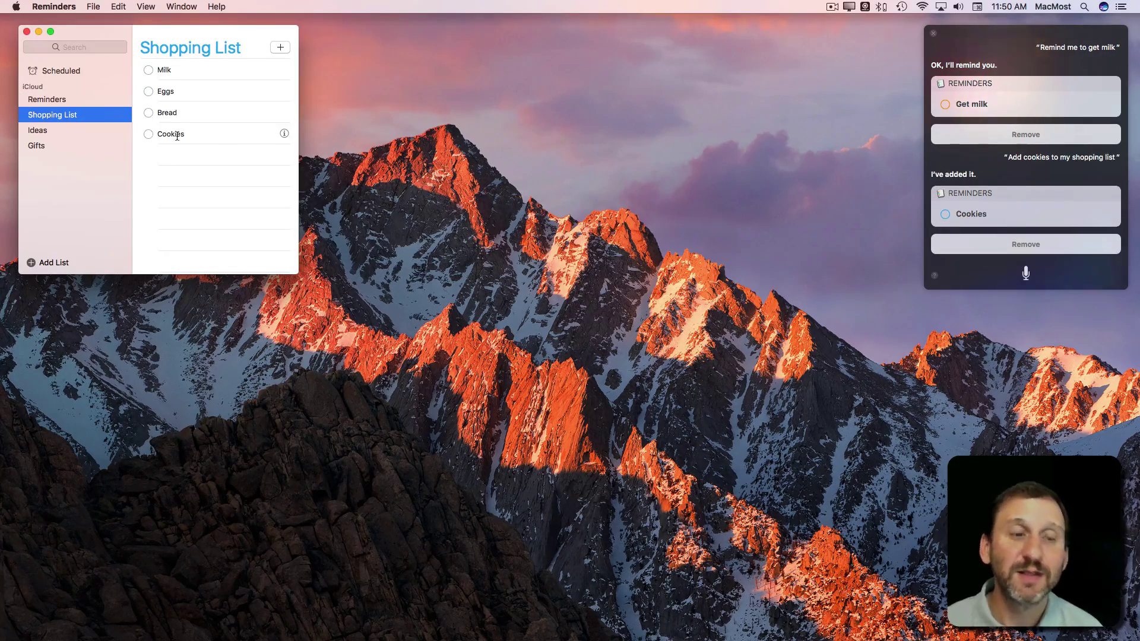